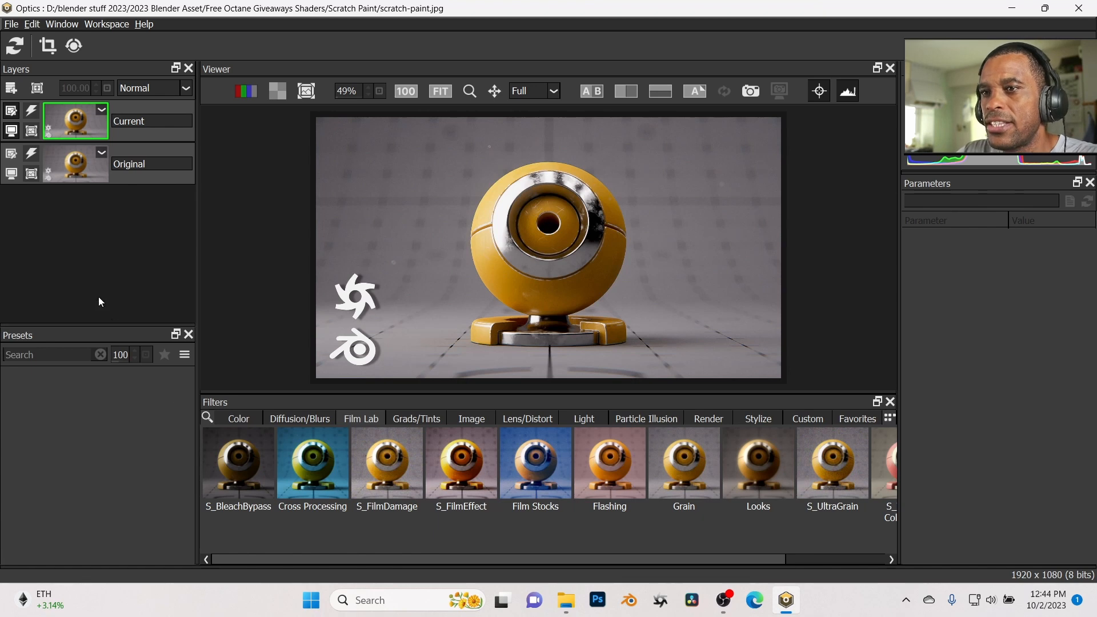
- Apply the Auto Adjust color filter to the image with the Auto Levels preset
{"action": "left_click", "coordinate": [243, 417]}
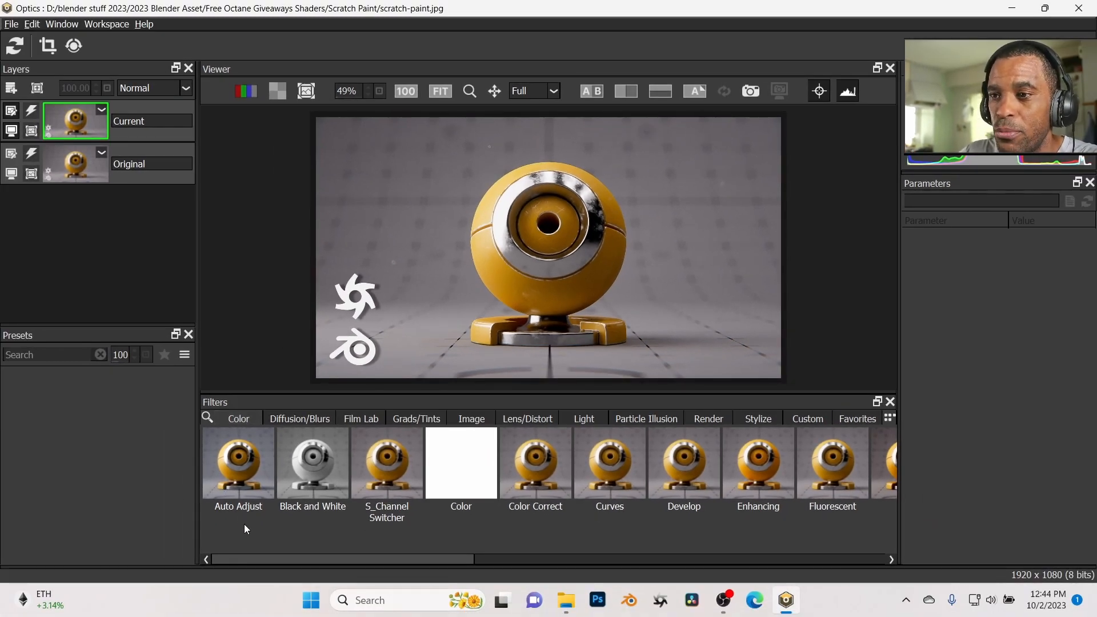
{"action": "left_click", "coordinate": [239, 488]}
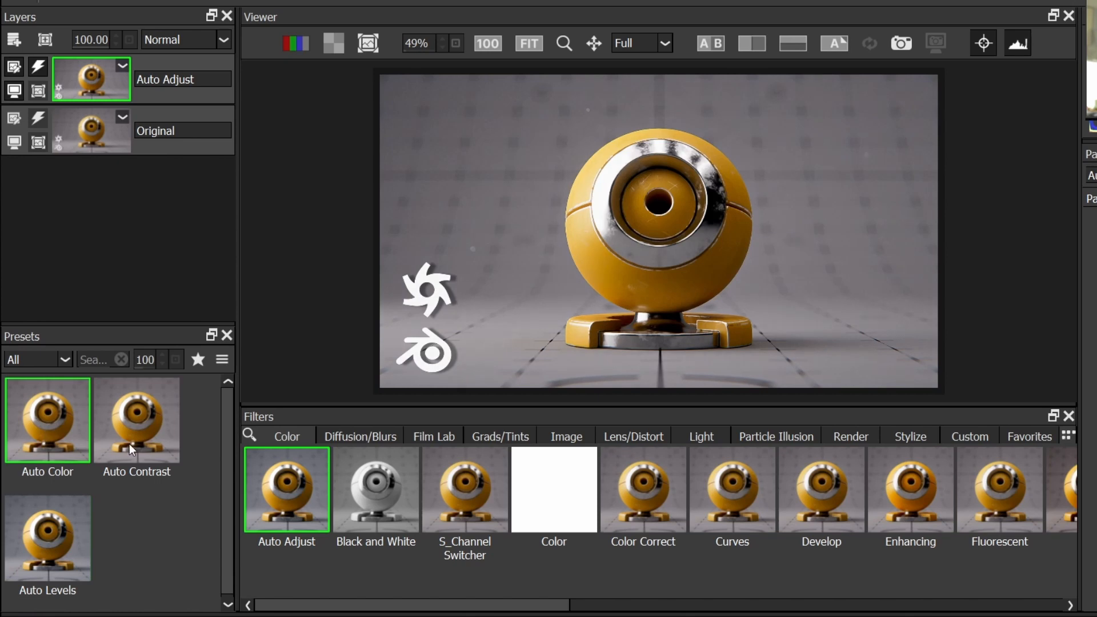
{"action": "left_click", "coordinate": [54, 547]}
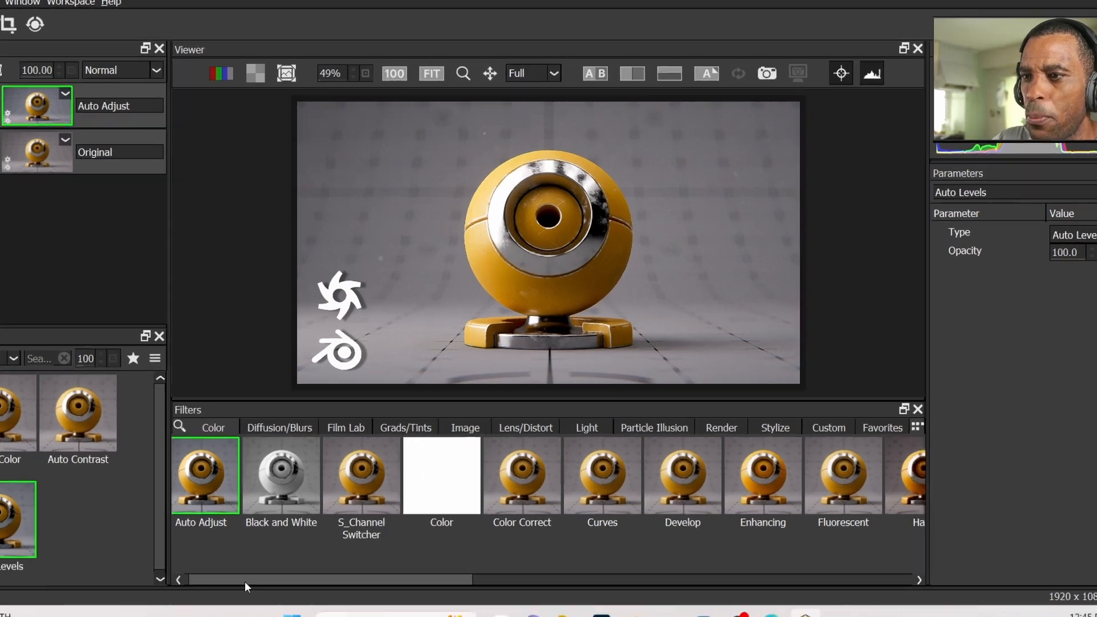
- Add a new layer above the Auto Adjust layer
{"action": "left_click_drag", "start_coordinate": [266, 563], "coordinate": [302, 563]}
{"action": "left_click_drag", "start_coordinate": [253, 614], "coordinate": [364, 614]}
{"action": "scroll", "coordinate": [676, 571], "scroll_direction": "down", "scroll_amount": 5}
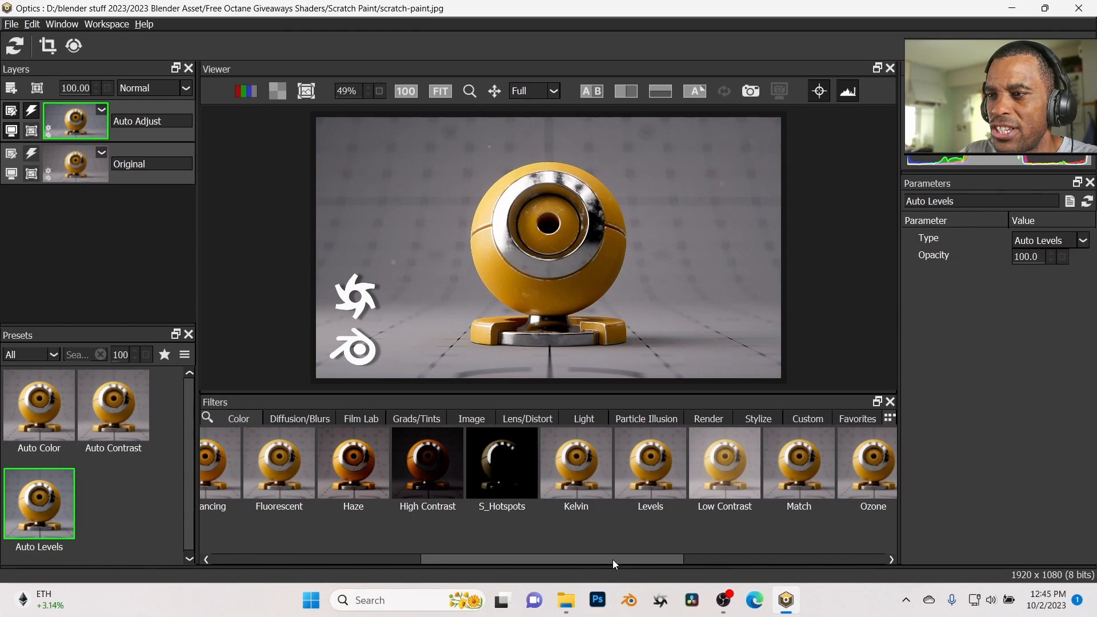
{"action": "left_click_drag", "start_coordinate": [620, 607], "coordinate": [614, 607]}
{"action": "left_click_drag", "start_coordinate": [606, 561], "coordinate": [540, 554]}
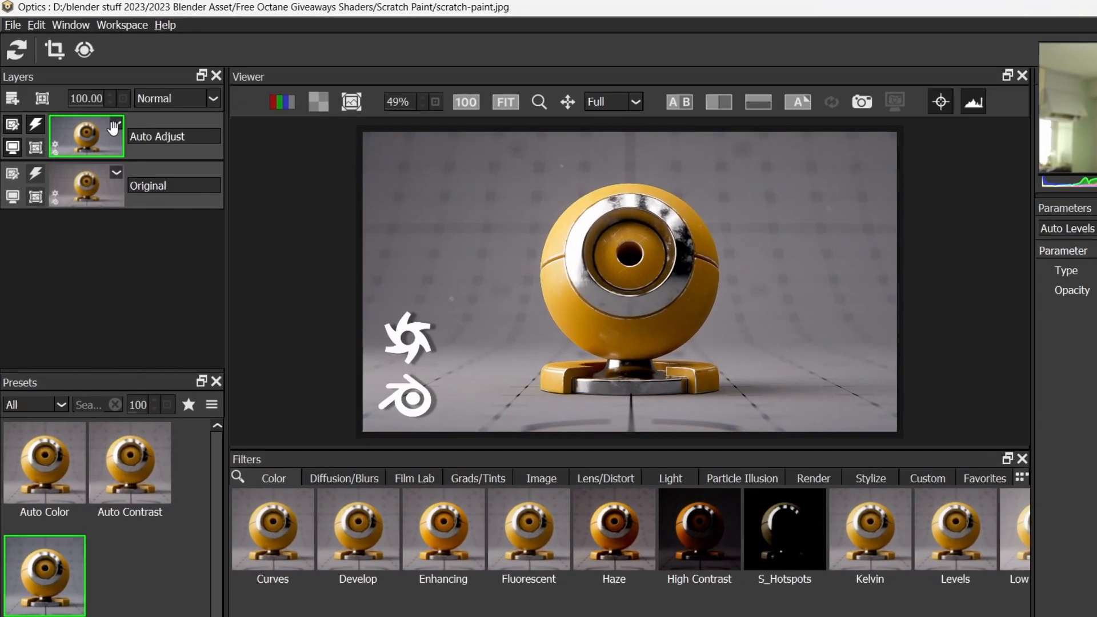
{"action": "left_click", "coordinate": [102, 111]}
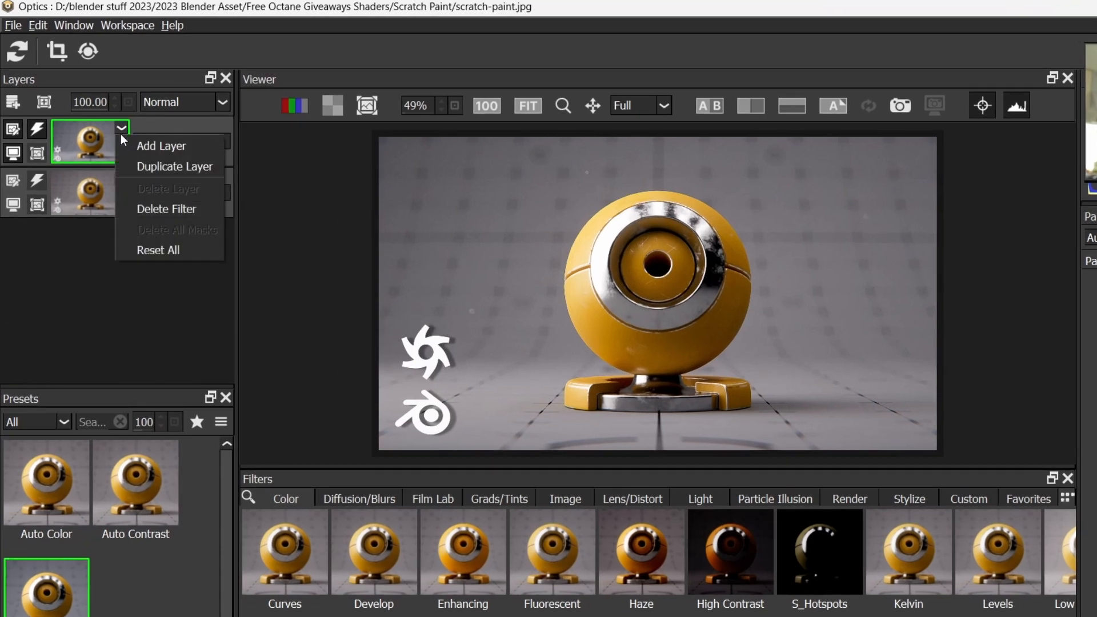
{"action": "left_click", "coordinate": [119, 126]}
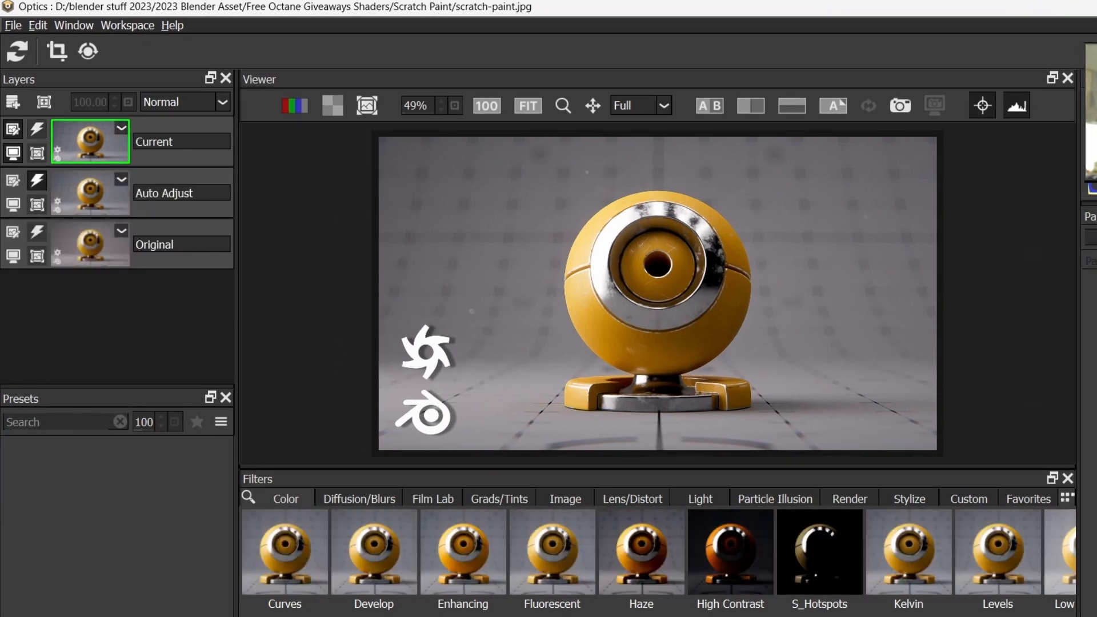
- Try the Curves filter on the new layer with its High Contrast preset, and return to the Default preset
{"action": "left_click", "coordinate": [312, 576]}
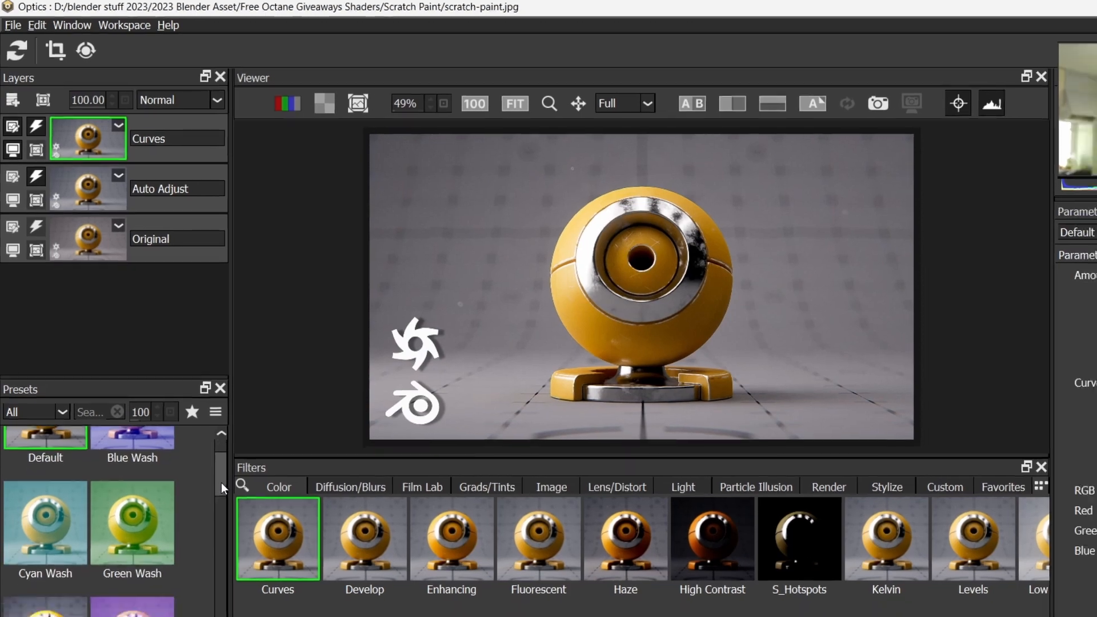
{"action": "left_click_drag", "start_coordinate": [226, 482], "coordinate": [225, 530]}
{"action": "mouse_move", "coordinate": [187, 444]}
{"action": "left_mouse_down"}
{"action": "mouse_move", "coordinate": [181, 540]}
{"action": "mouse_move", "coordinate": [192, 424]}
{"action": "left_mouse_up"}
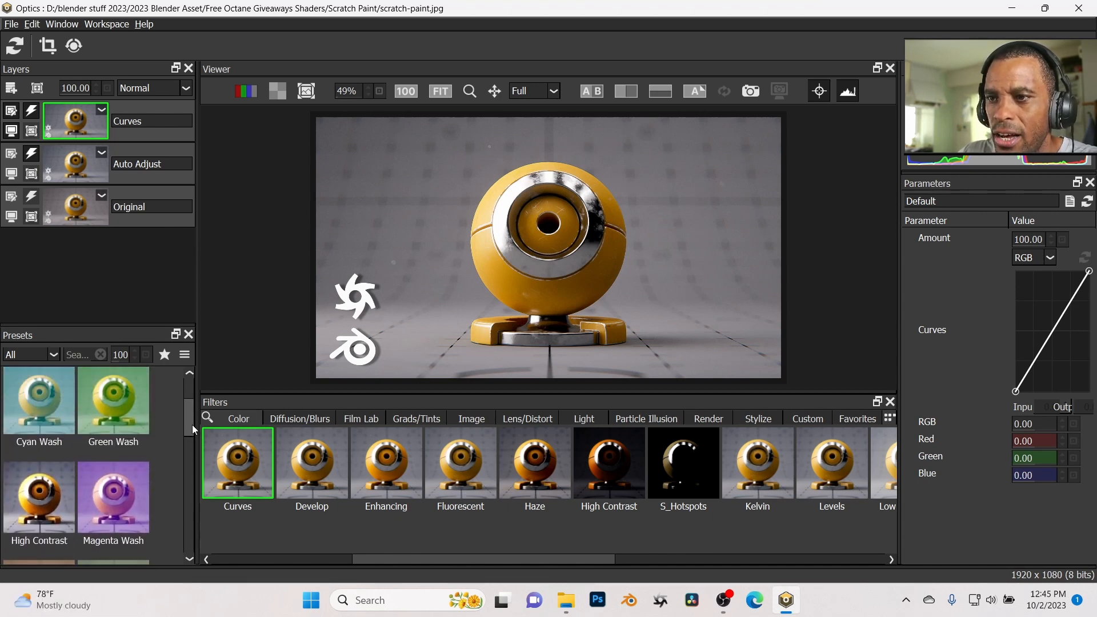
{"action": "left_click", "coordinate": [50, 488]}
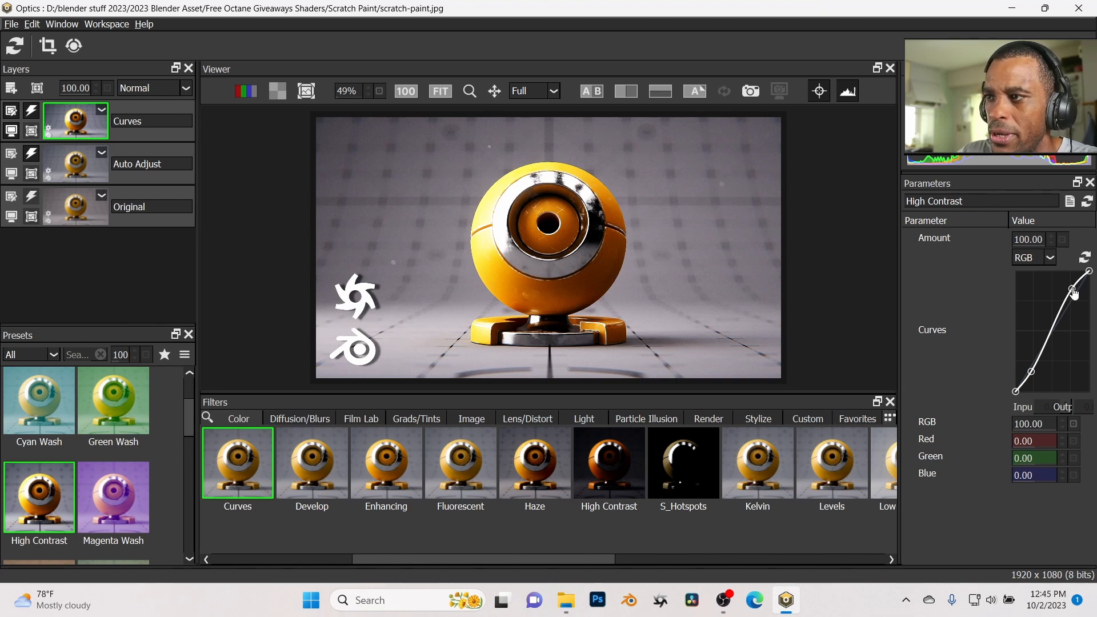
{"action": "scroll", "coordinate": [56, 448], "scroll_direction": "up", "scroll_amount": 2}
{"action": "left_click", "coordinate": [40, 428]}
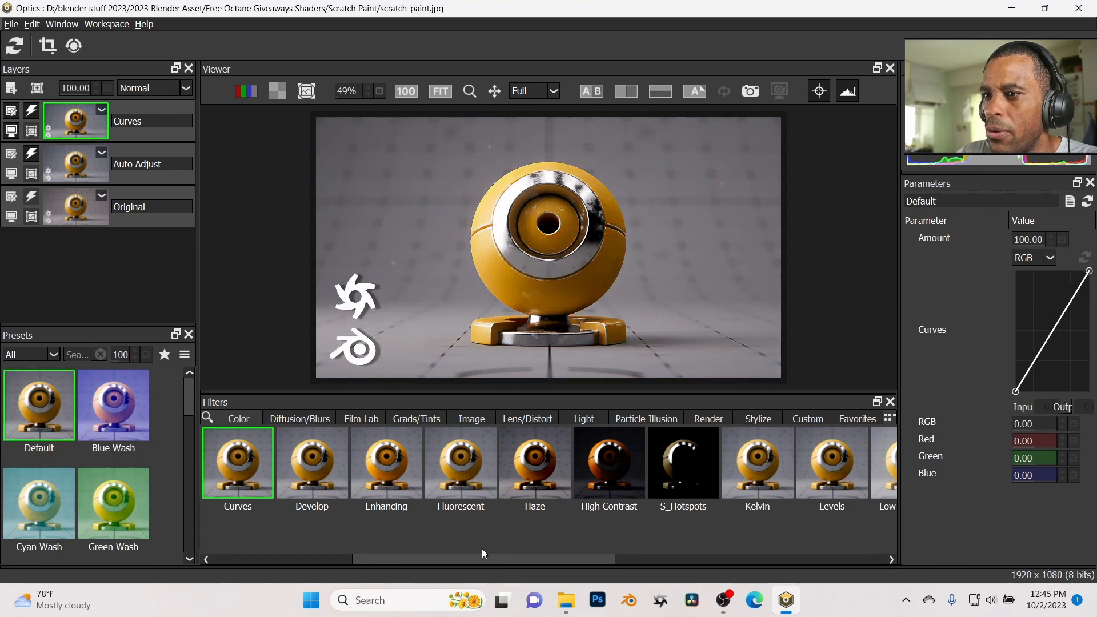
- Apply the Levels filter to the top layer with the Clip Highlights preset and adjust its white input level
{"action": "left_click_drag", "start_coordinate": [494, 561], "coordinate": [496, 559]}
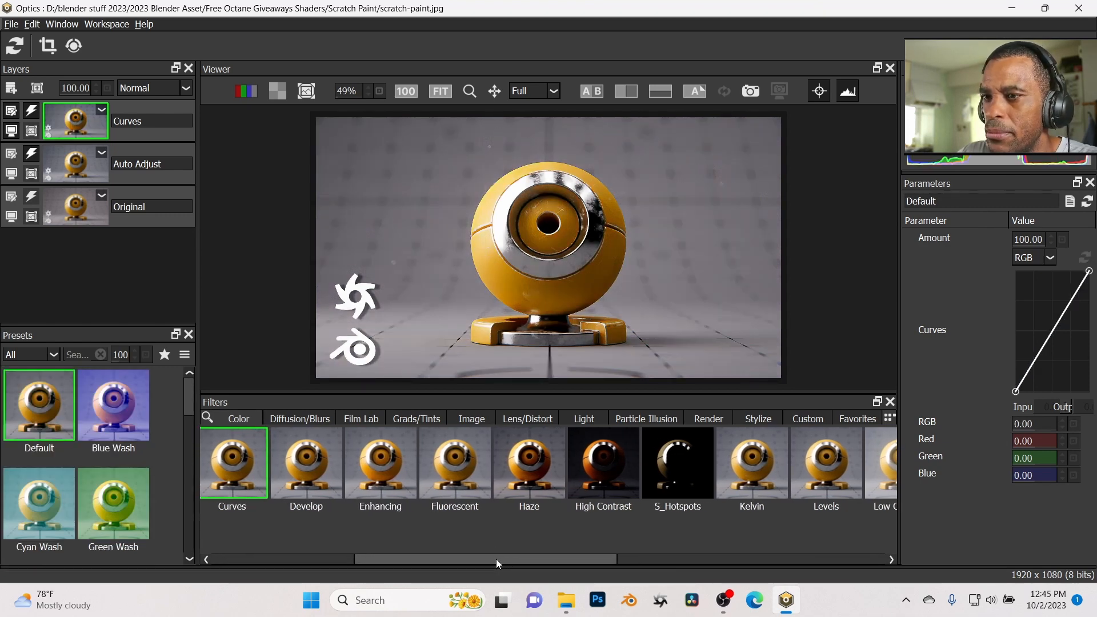
{"action": "left_click", "coordinate": [810, 474]}
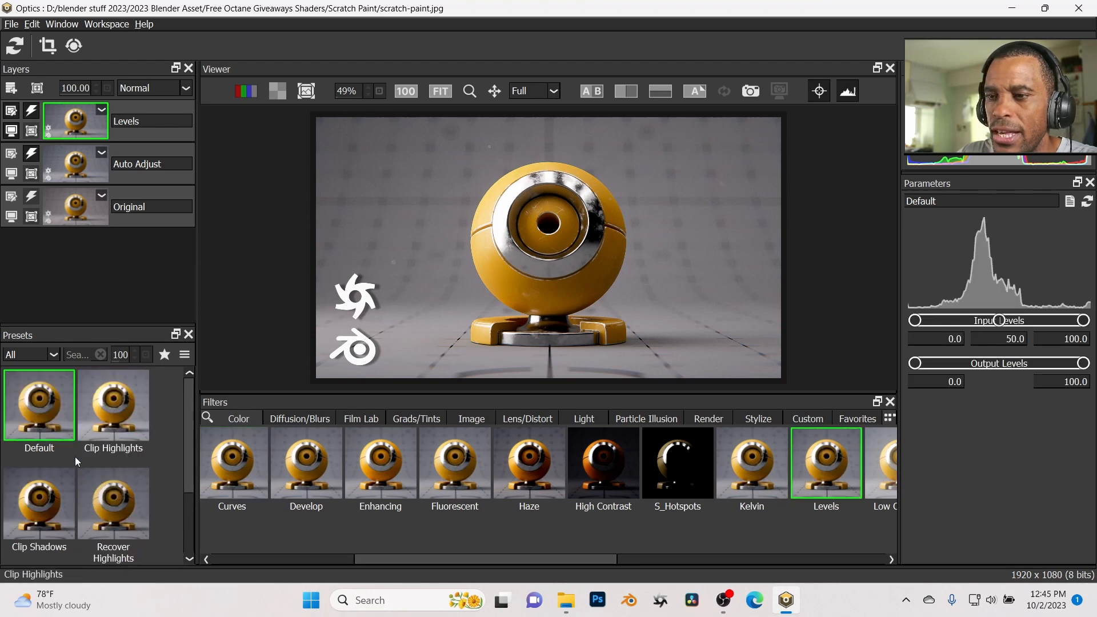
{"action": "left_click", "coordinate": [130, 427]}
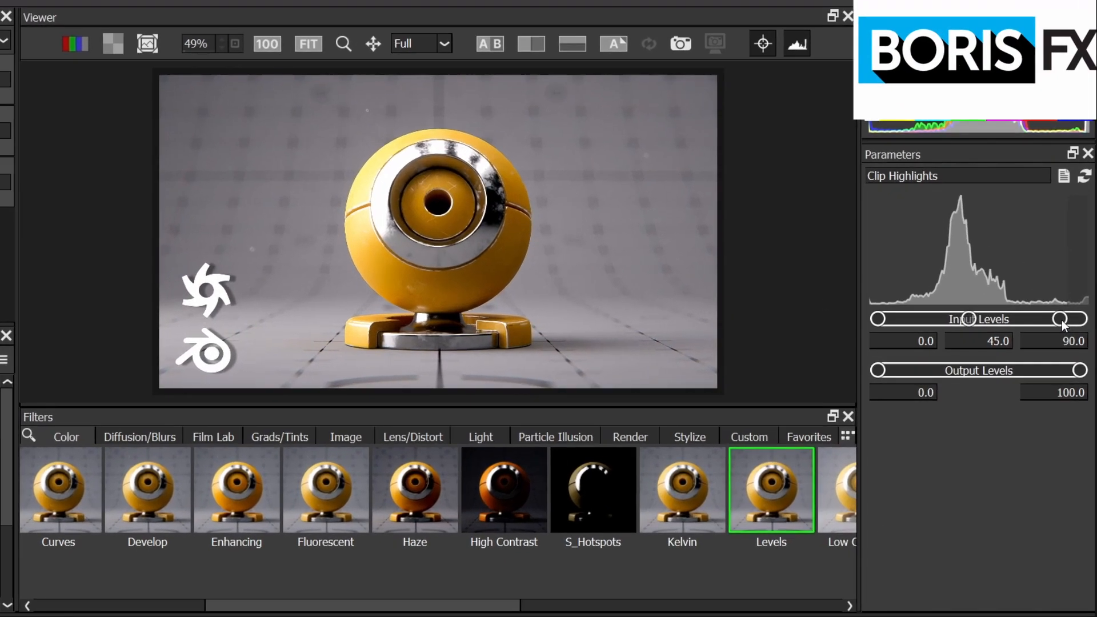
{"action": "mouse_move", "coordinate": [1066, 320]}
{"action": "left_mouse_down"}
{"action": "mouse_move", "coordinate": [1051, 321]}
{"action": "mouse_move", "coordinate": [1069, 322]}
{"action": "left_mouse_up"}
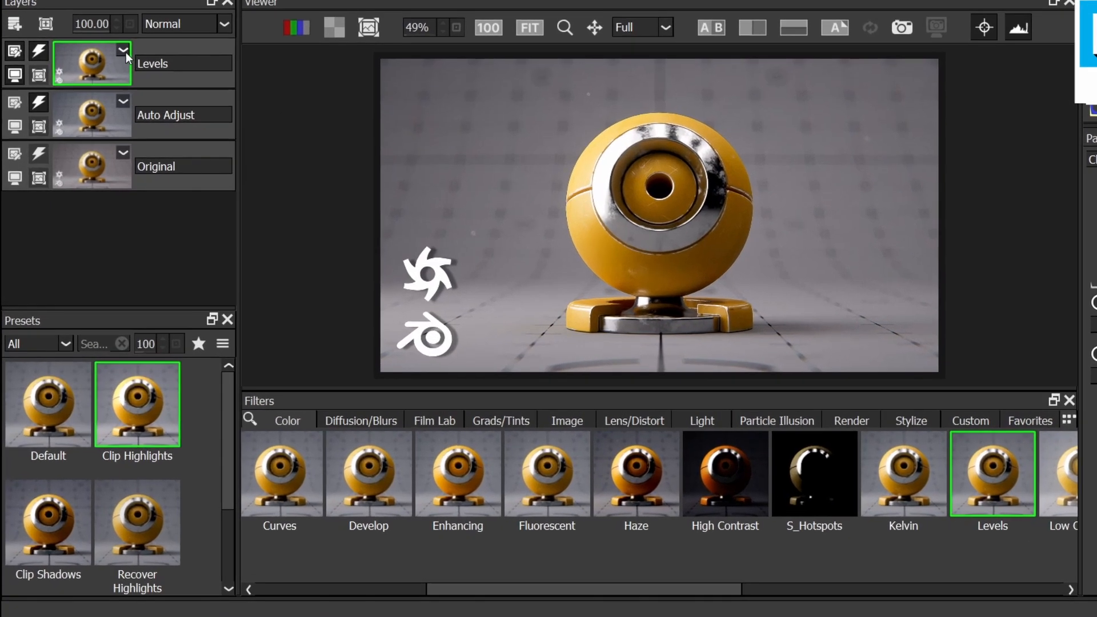
- Add a new layer above the Levels layer
{"action": "left_click", "coordinate": [102, 109]}
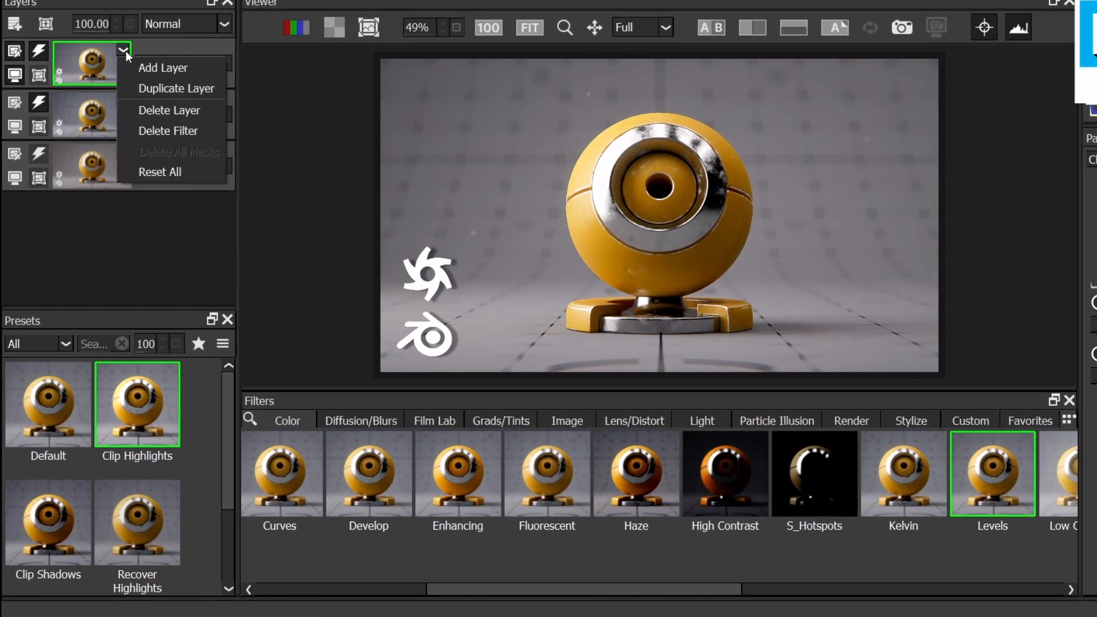
{"action": "left_click", "coordinate": [131, 65]}
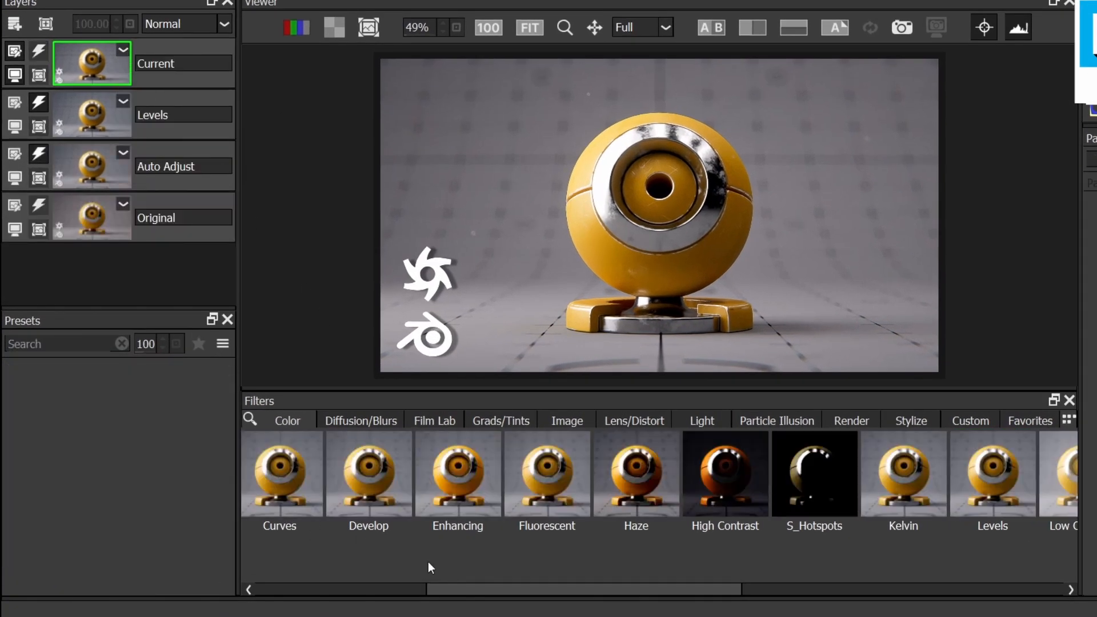
- Try the Color Correct filter with the Close Encounters of the Third Kind 2 and Cocoon presets, and return to Default
{"action": "scroll", "coordinate": [601, 590], "scroll_direction": "right", "scroll_amount": 1}
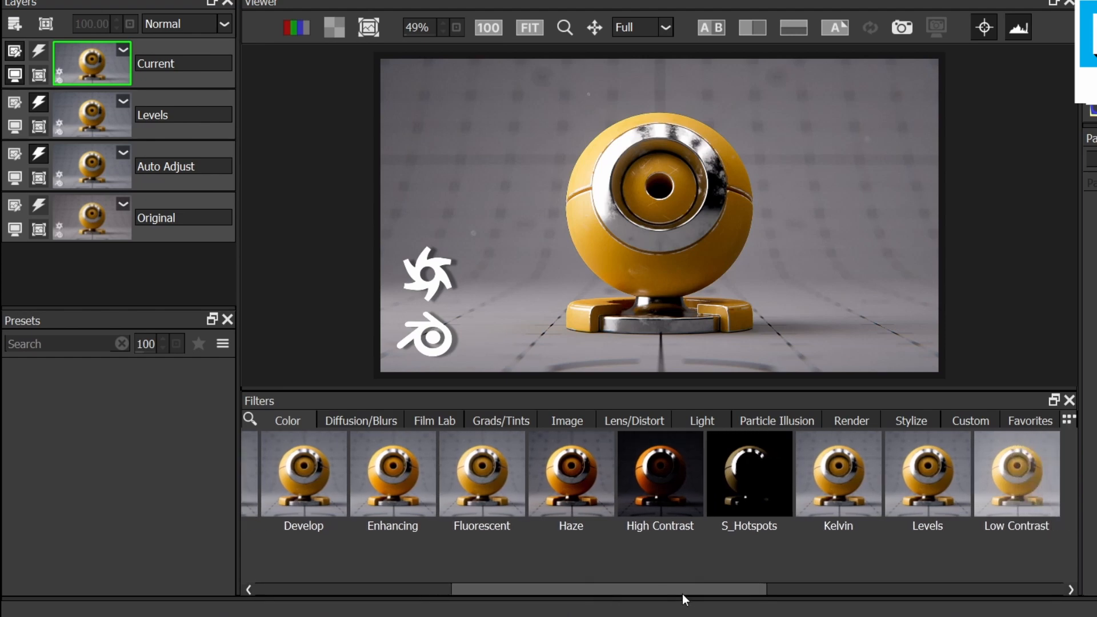
{"action": "scroll", "coordinate": [629, 584], "scroll_direction": "right", "scroll_amount": 1}
{"action": "scroll", "coordinate": [534, 579], "scroll_direction": "left", "scroll_amount": 3}
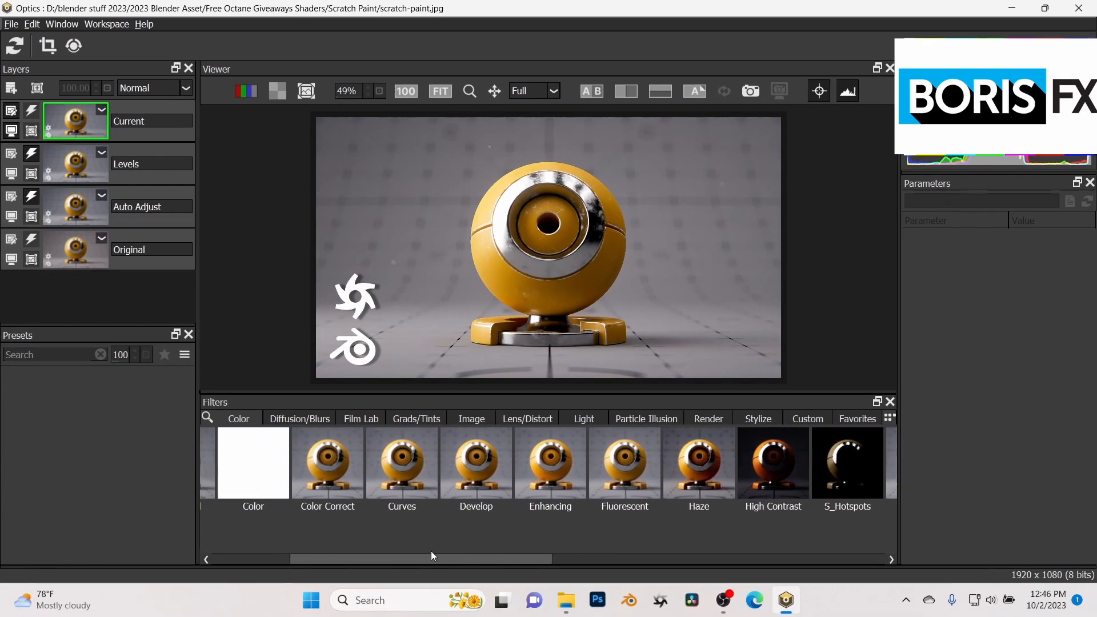
{"action": "scroll", "coordinate": [434, 551], "scroll_direction": "left", "scroll_amount": 1}
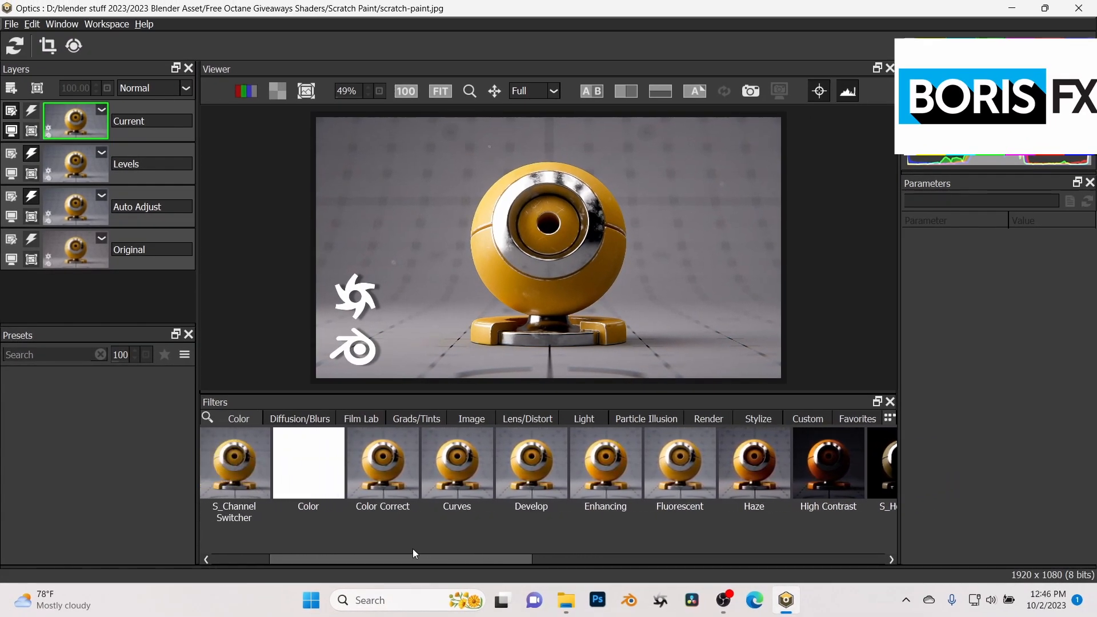
{"action": "left_click", "coordinate": [392, 485]}
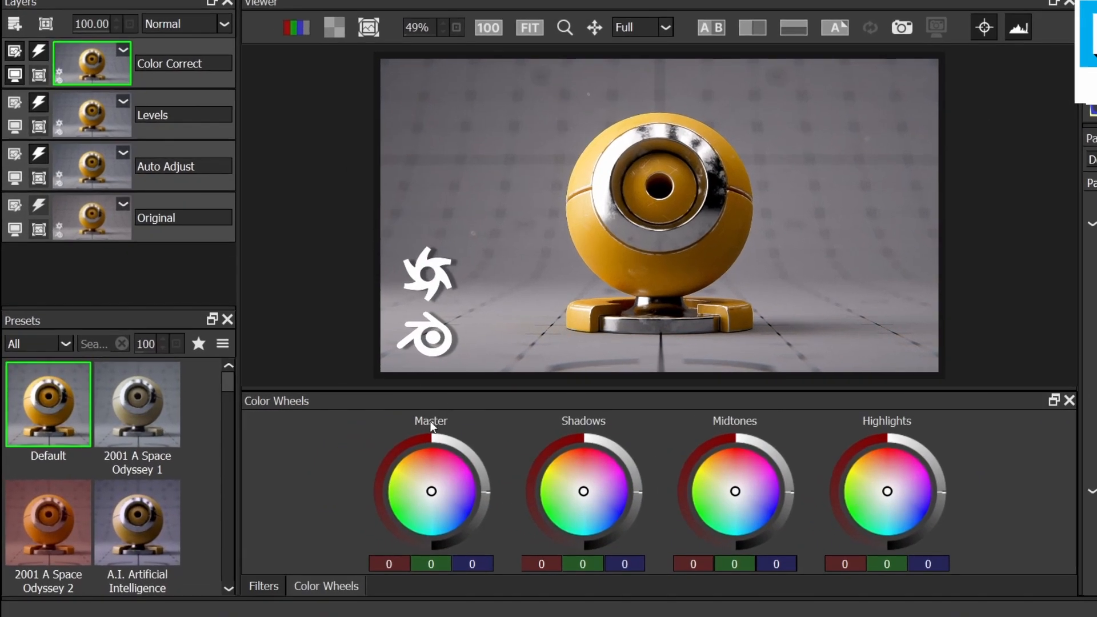
{"action": "left_click_drag", "start_coordinate": [225, 380], "coordinate": [229, 405]}
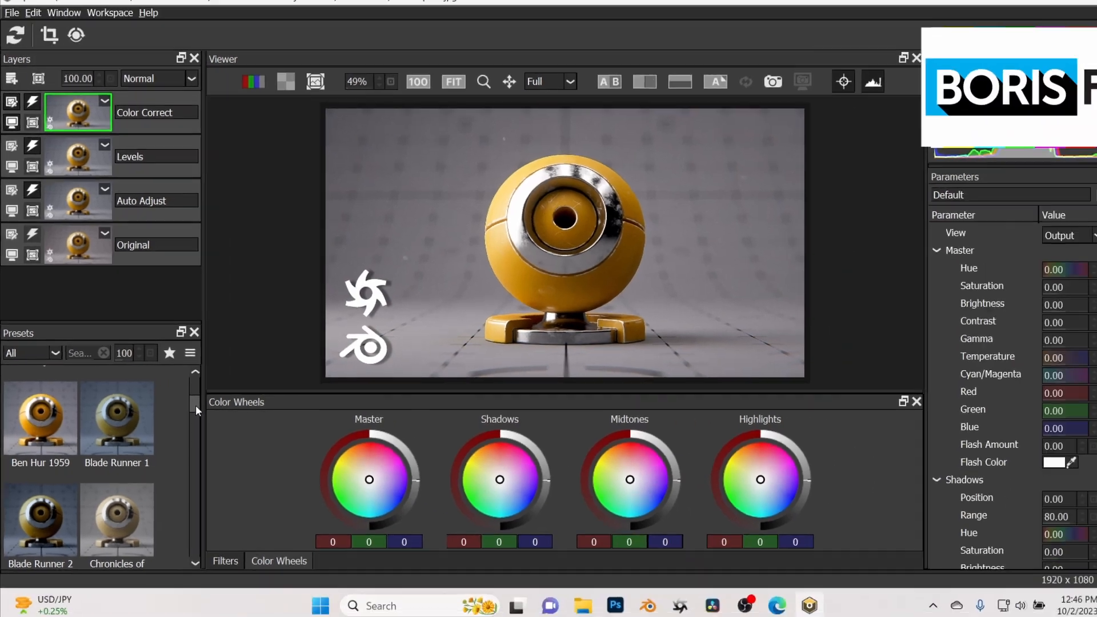
{"action": "left_click_drag", "start_coordinate": [228, 406], "coordinate": [190, 419]}
{"action": "left_click", "coordinate": [30, 465]}
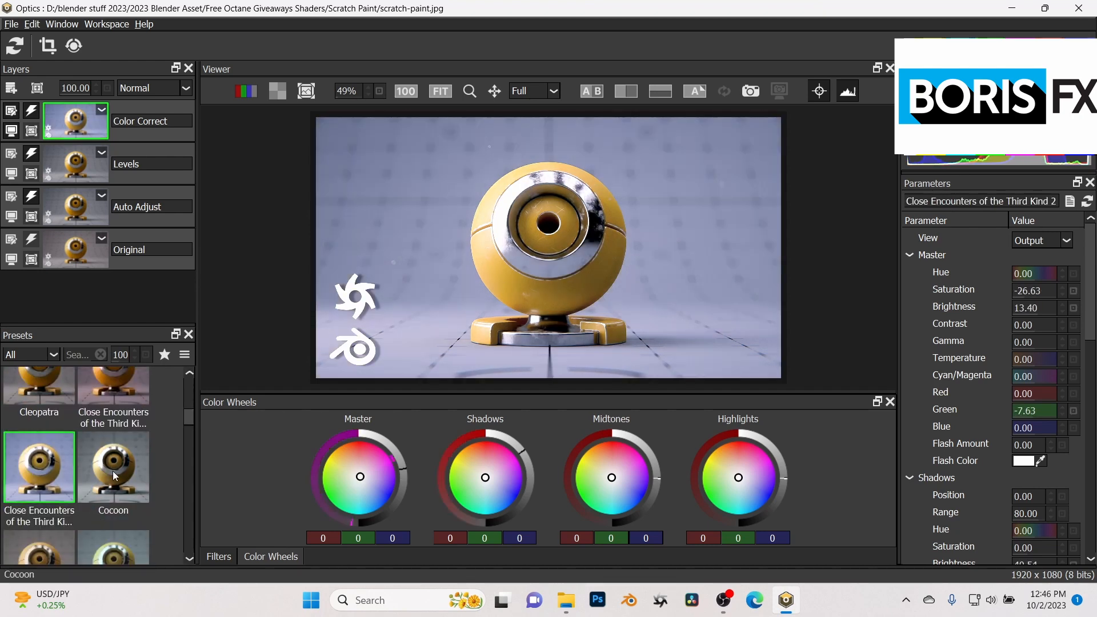
{"action": "left_click", "coordinate": [115, 475]}
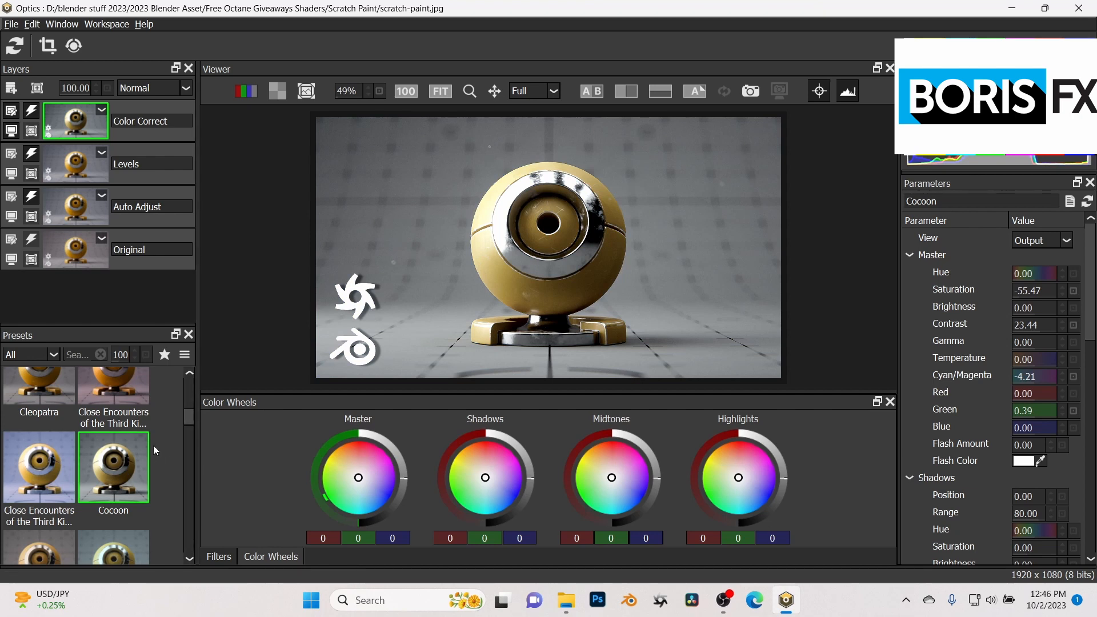
{"action": "left_click_drag", "start_coordinate": [183, 414], "coordinate": [189, 376]}
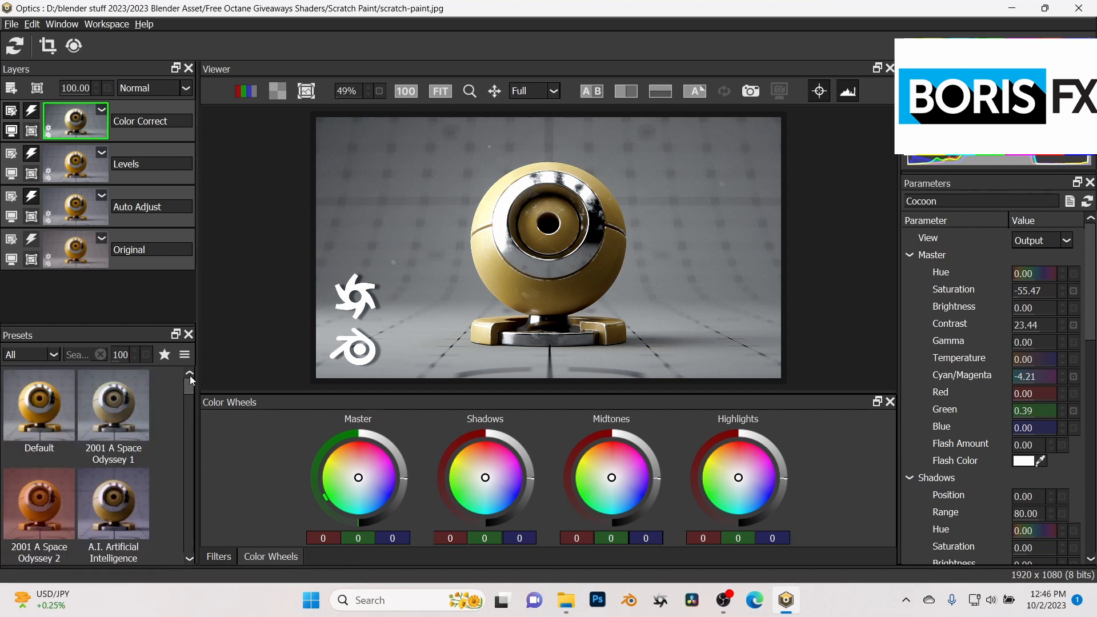
{"action": "left_click", "coordinate": [50, 408]}
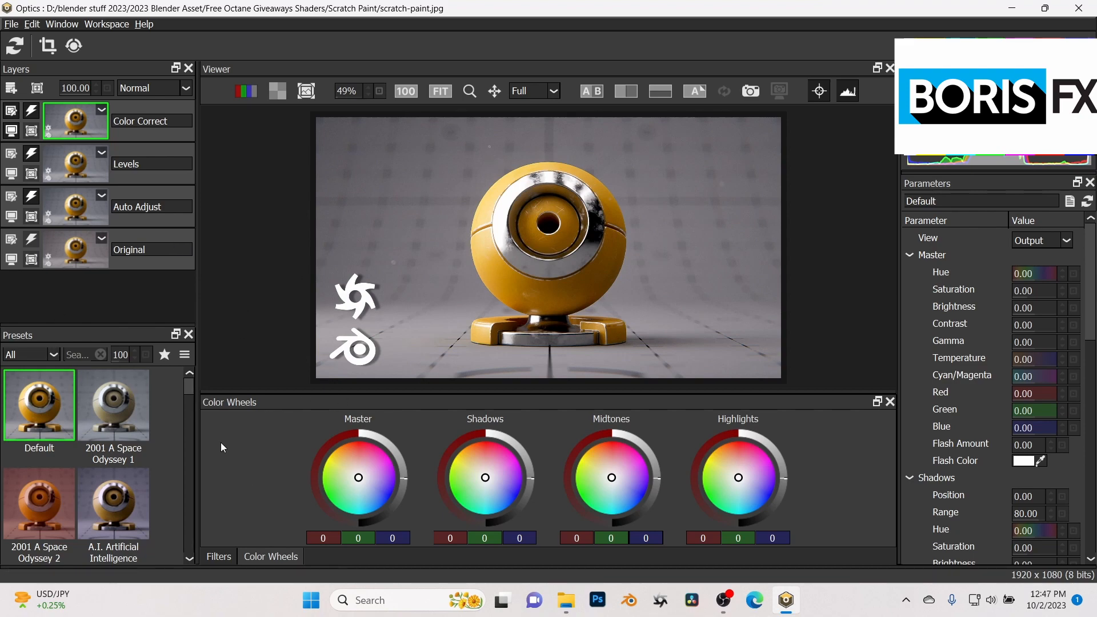
- Try the Eye Light and S_Glint light filters on the top layer, setting the glint brightness to 0.10
{"action": "left_click", "coordinate": [217, 558]}
{"action": "left_click", "coordinate": [583, 417]}
{"action": "left_click", "coordinate": [457, 457]}
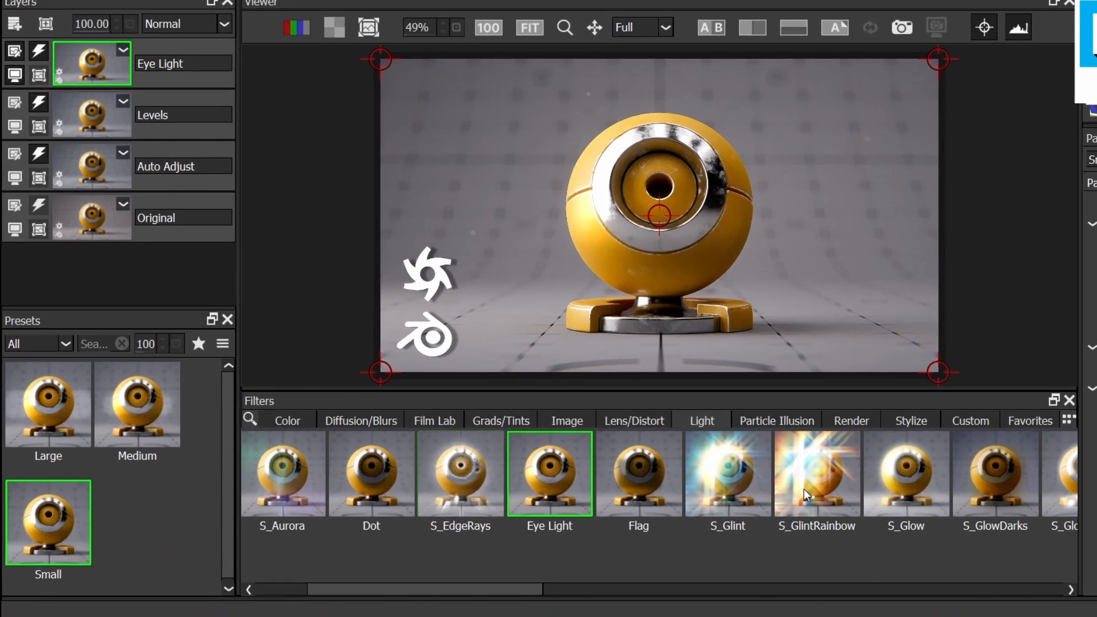
{"action": "left_click", "coordinate": [671, 481]}
{"action": "left_click", "coordinate": [723, 470]}
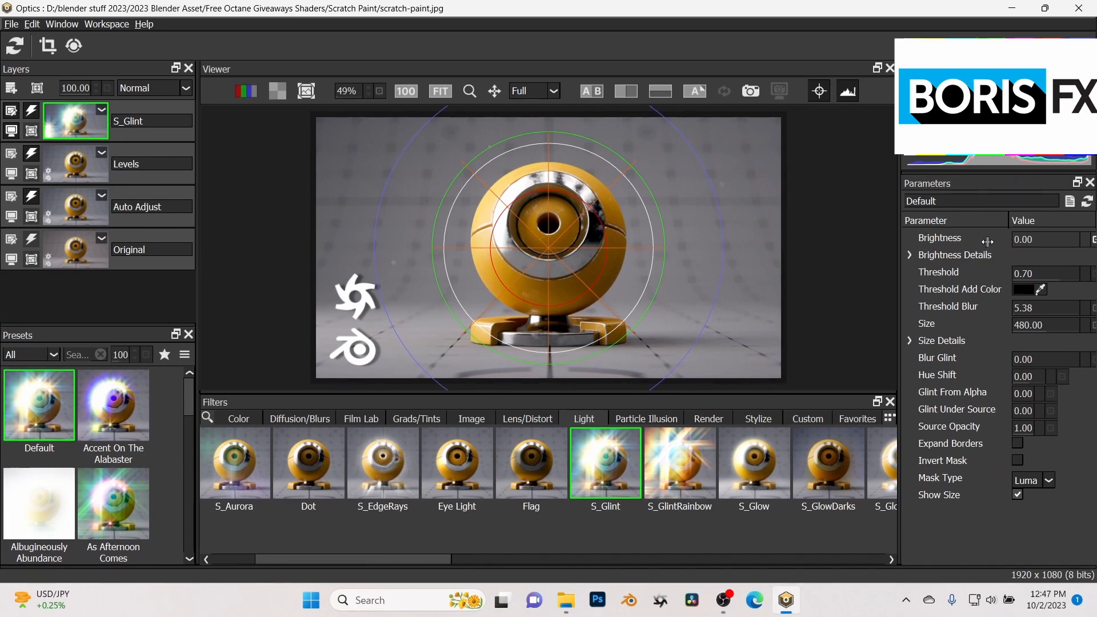
{"action": "left_click_drag", "start_coordinate": [1009, 241], "coordinate": [1027, 243]}
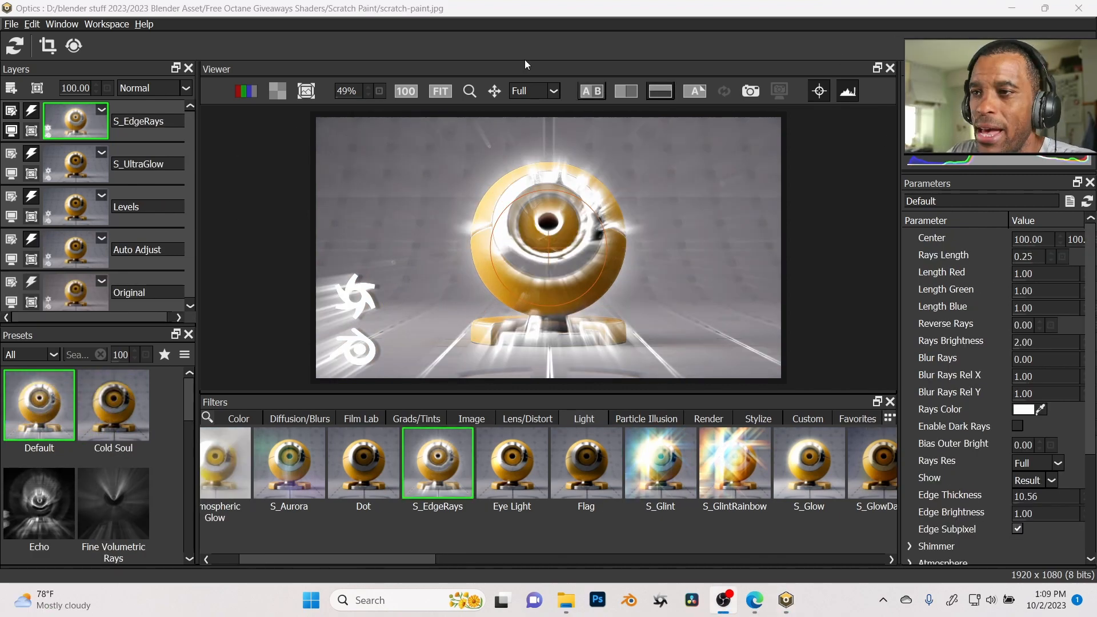
- Mask the S_EdgeRays layer to the ball with selection strokes inside and around it, and adjust the rays' horizontal center
{"action": "left_click", "coordinate": [37, 88]}
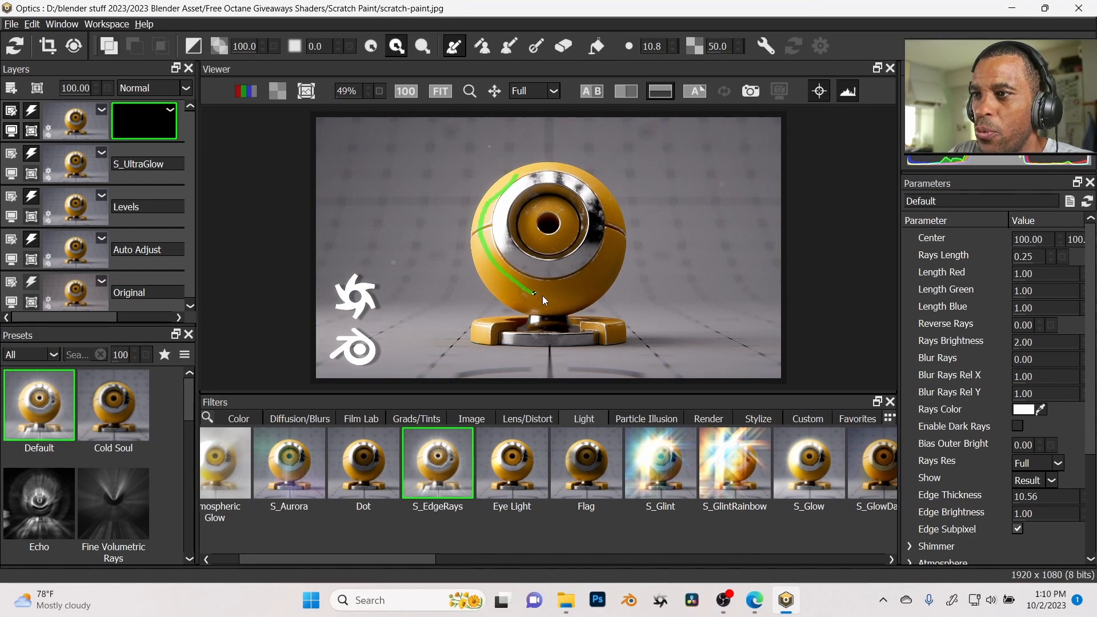
{"action": "left_click_drag", "start_coordinate": [527, 164], "coordinate": [518, 187]}
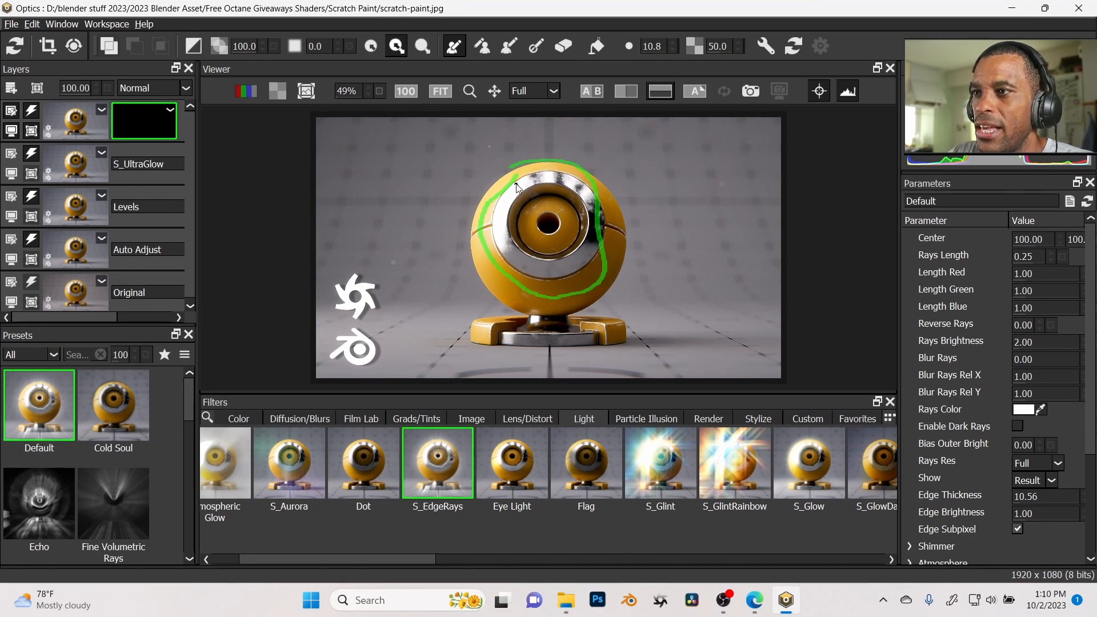
{"action": "mouse_move", "coordinate": [591, 330]}
{"action": "left_mouse_down"}
{"action": "mouse_move", "coordinate": [649, 256]}
{"action": "mouse_move", "coordinate": [628, 166]}
{"action": "left_mouse_up"}
{"action": "left_click_drag", "start_coordinate": [486, 169], "coordinate": [490, 173]}
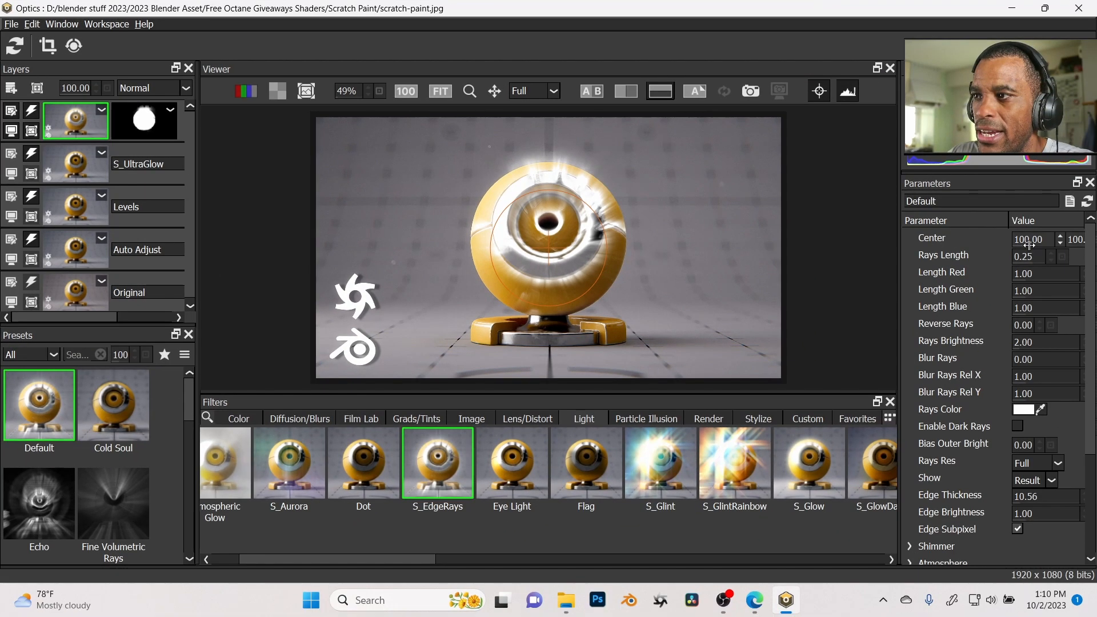
{"action": "left_click_drag", "start_coordinate": [1031, 241], "coordinate": [1053, 239]}
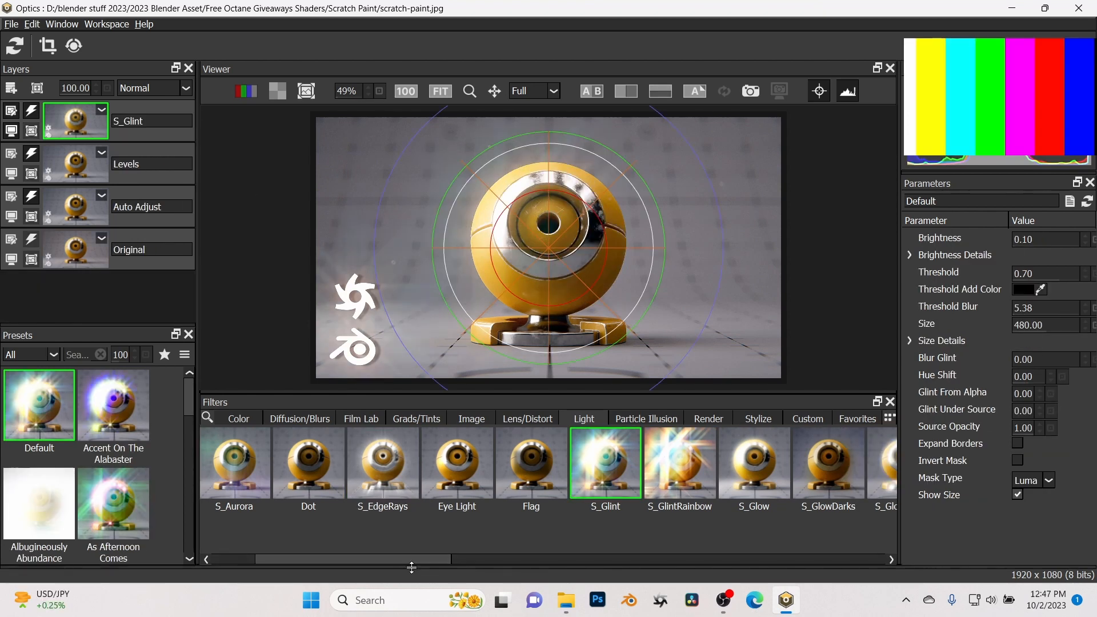
- Replace the S_Glint filter on the top layer with the S_UltraGlow light filter
{"action": "scroll", "coordinate": [429, 561], "scroll_direction": "right", "scroll_amount": 3}
{"action": "left_click_drag", "start_coordinate": [573, 560], "coordinate": [859, 561]}
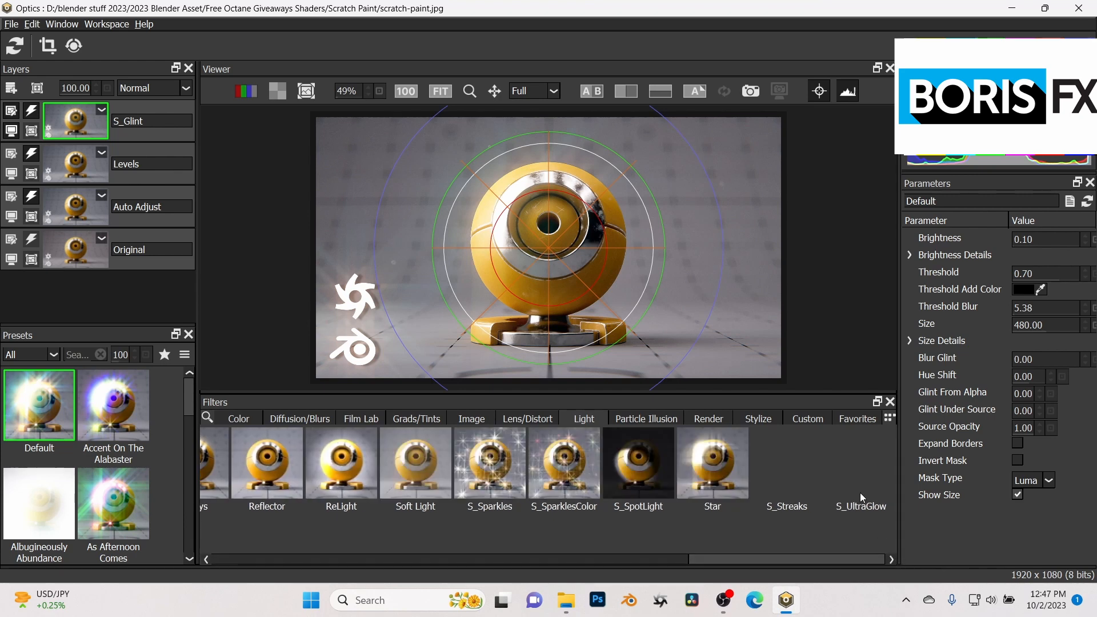
{"action": "left_click", "coordinate": [859, 492]}
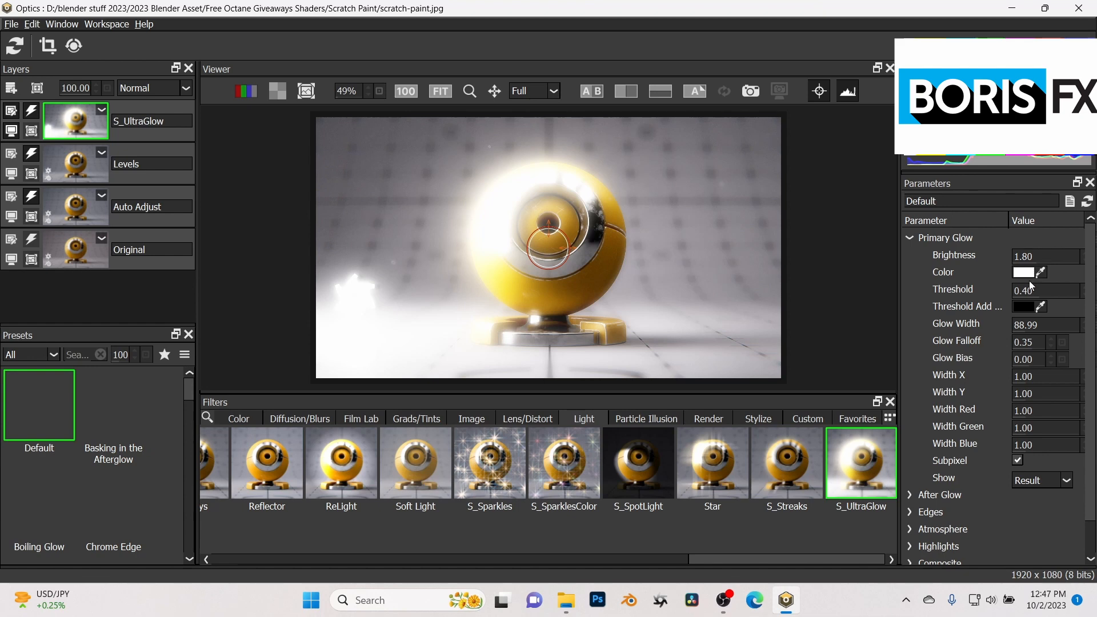
- Set the primary glow's brightness to 0.24 and threshold to 0.74, and compare the image before and after with a horizontal split
{"action": "left_click_drag", "start_coordinate": [1032, 256], "coordinate": [997, 254]}
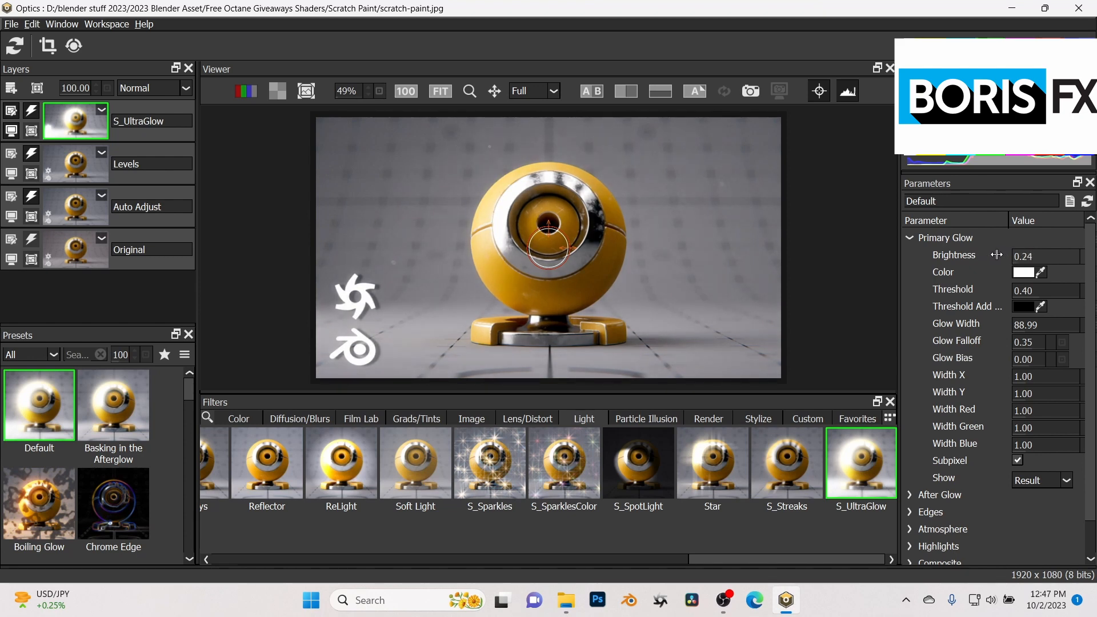
{"action": "left_click_drag", "start_coordinate": [1045, 289], "coordinate": [1073, 288]}
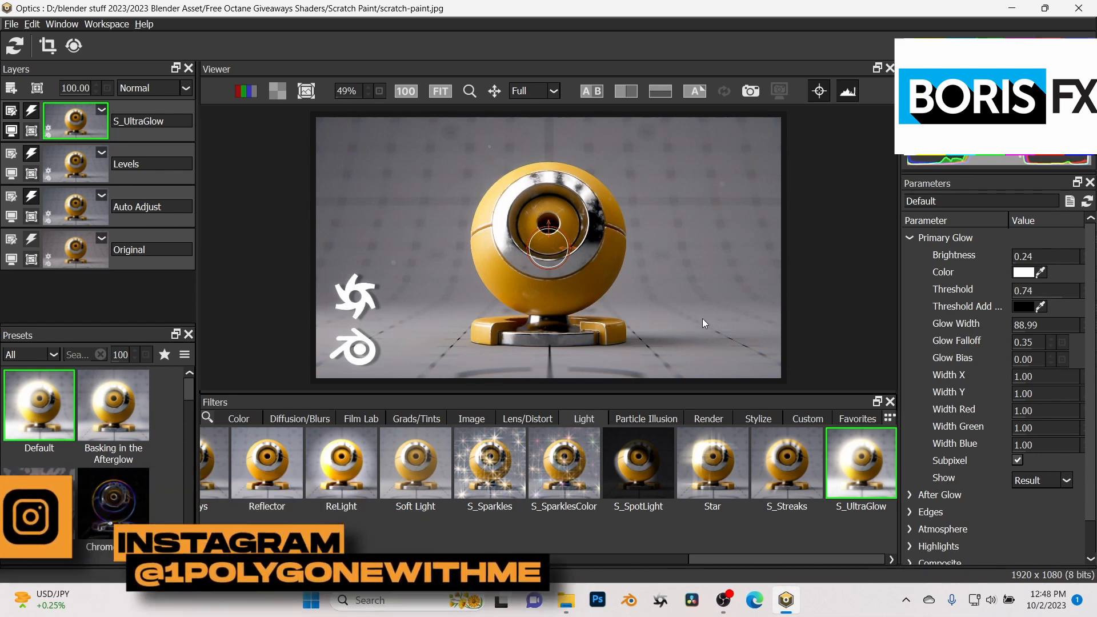
{"action": "left_click", "coordinate": [667, 92]}
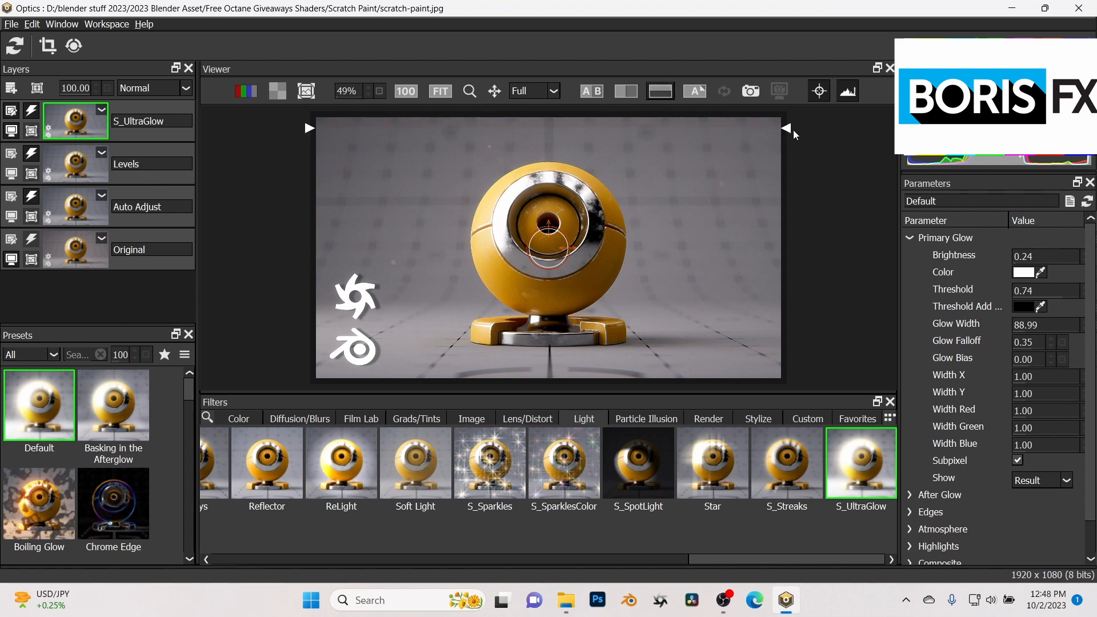
{"action": "mouse_move", "coordinate": [791, 128]}
{"action": "left_mouse_down"}
{"action": "mouse_move", "coordinate": [788, 402]}
{"action": "mouse_move", "coordinate": [793, 108]}
{"action": "left_mouse_up"}
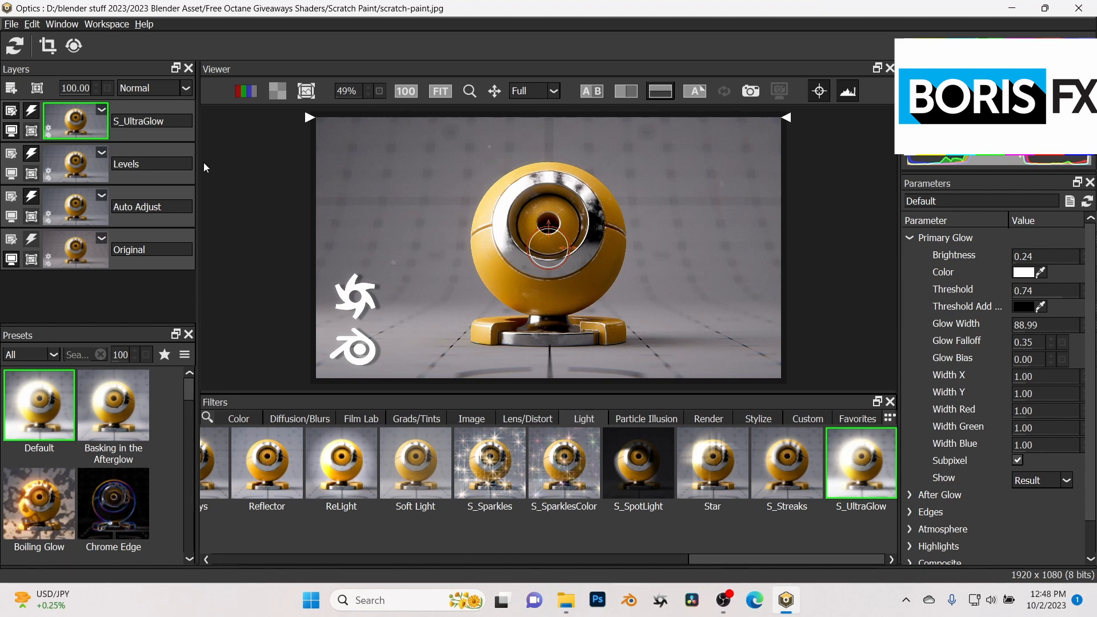
- Add a new layer above S_UltraGlow and apply the S_UltraGrain film lab filter to it
{"action": "left_click", "coordinate": [103, 107]}
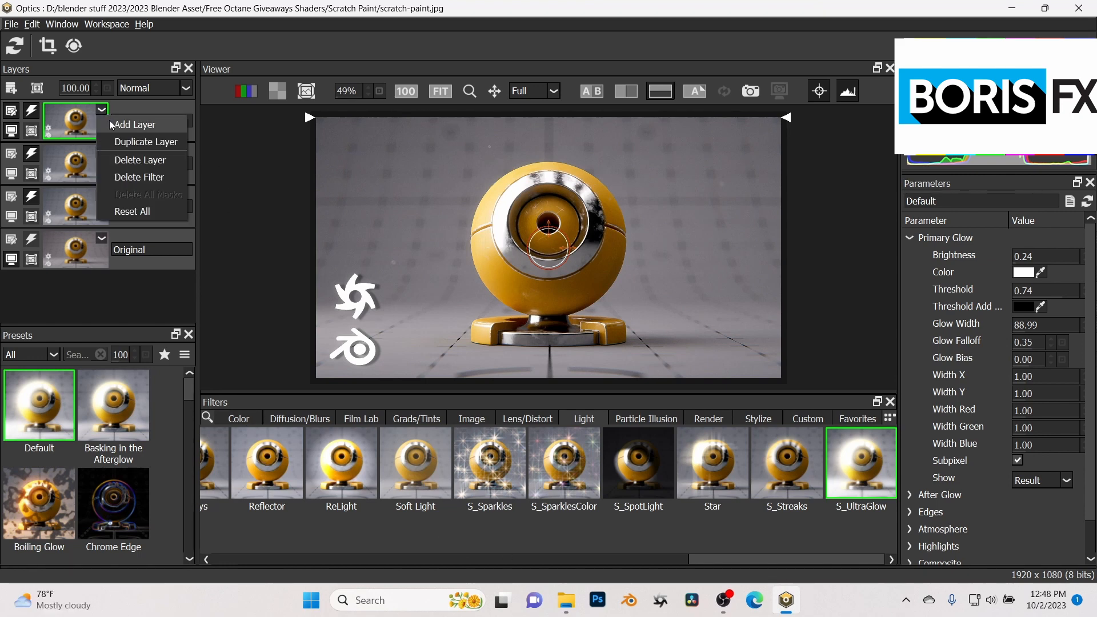
{"action": "left_click", "coordinate": [109, 120]}
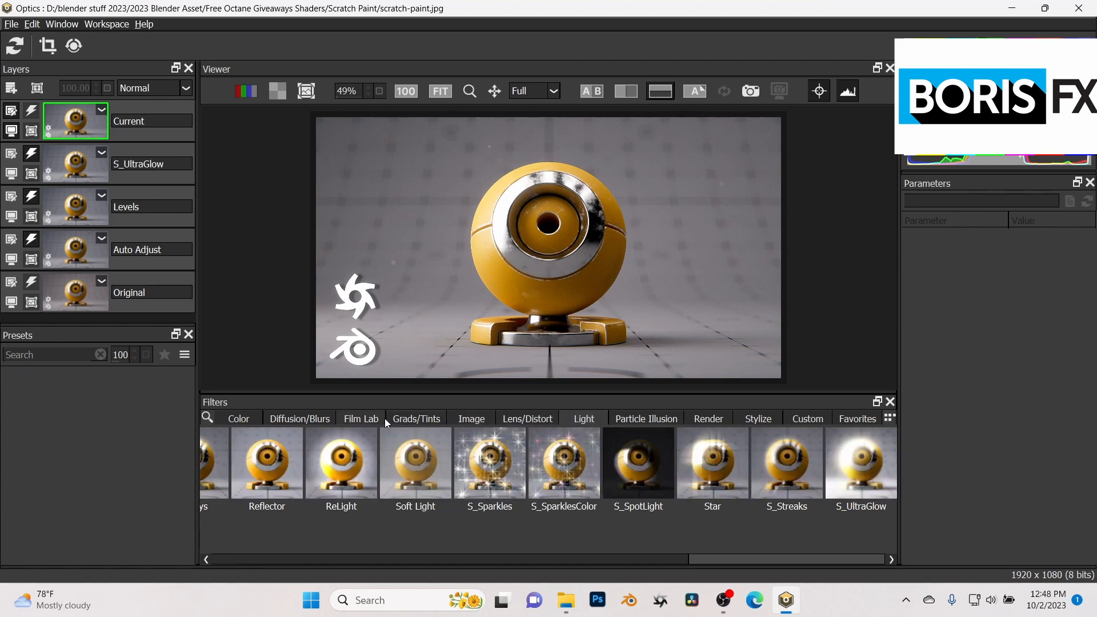
{"action": "left_click", "coordinate": [350, 418]}
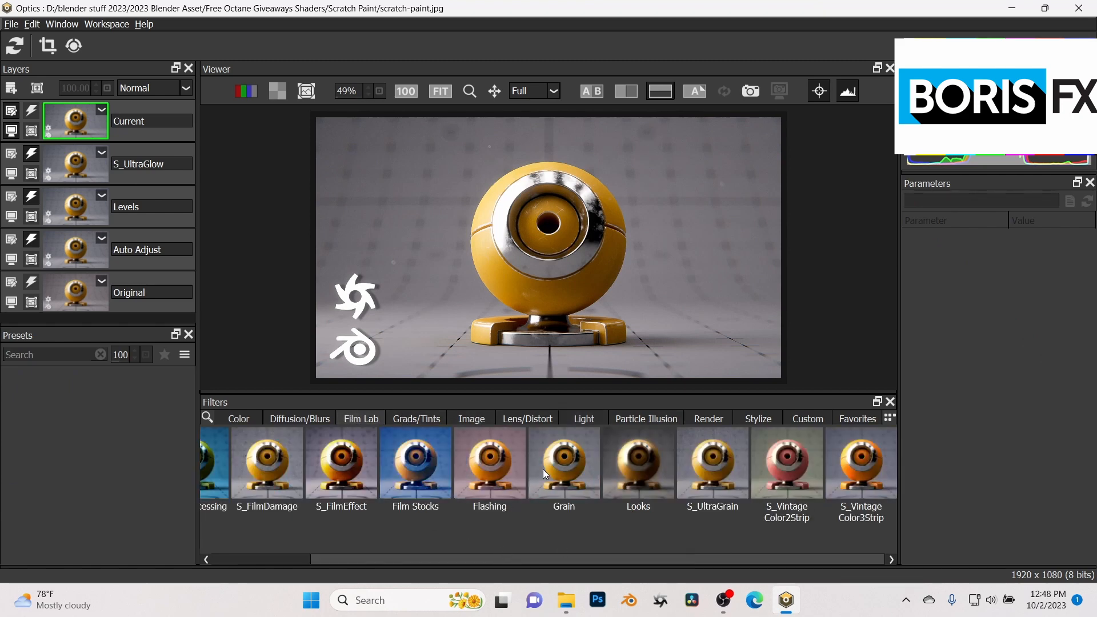
{"action": "scroll", "coordinate": [371, 562], "scroll_direction": "left", "scroll_amount": 1}
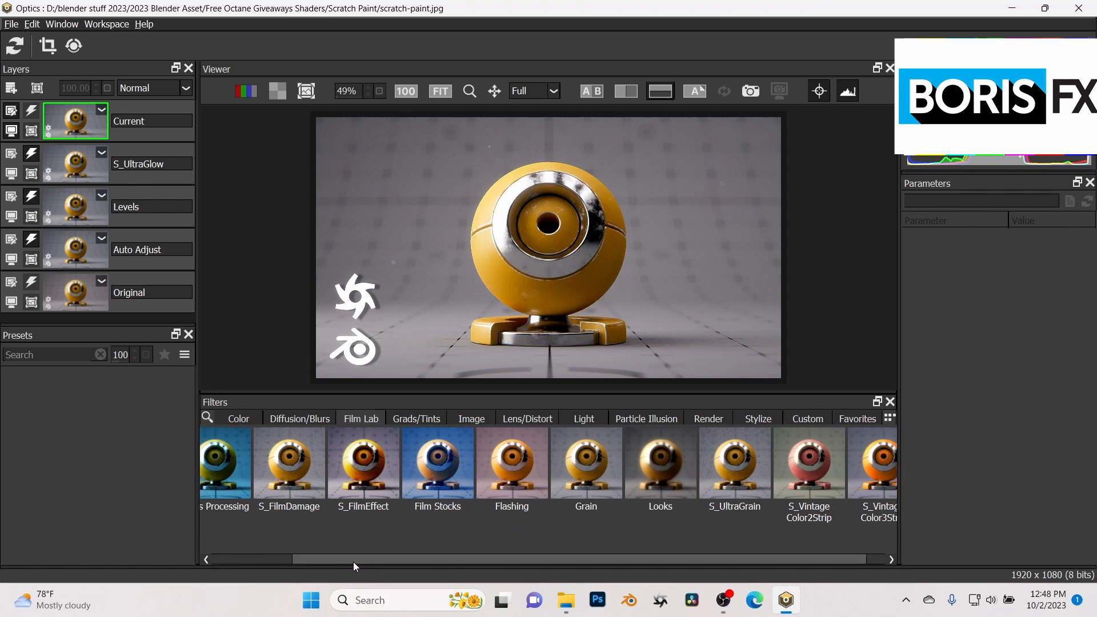
{"action": "left_click", "coordinate": [736, 457]}
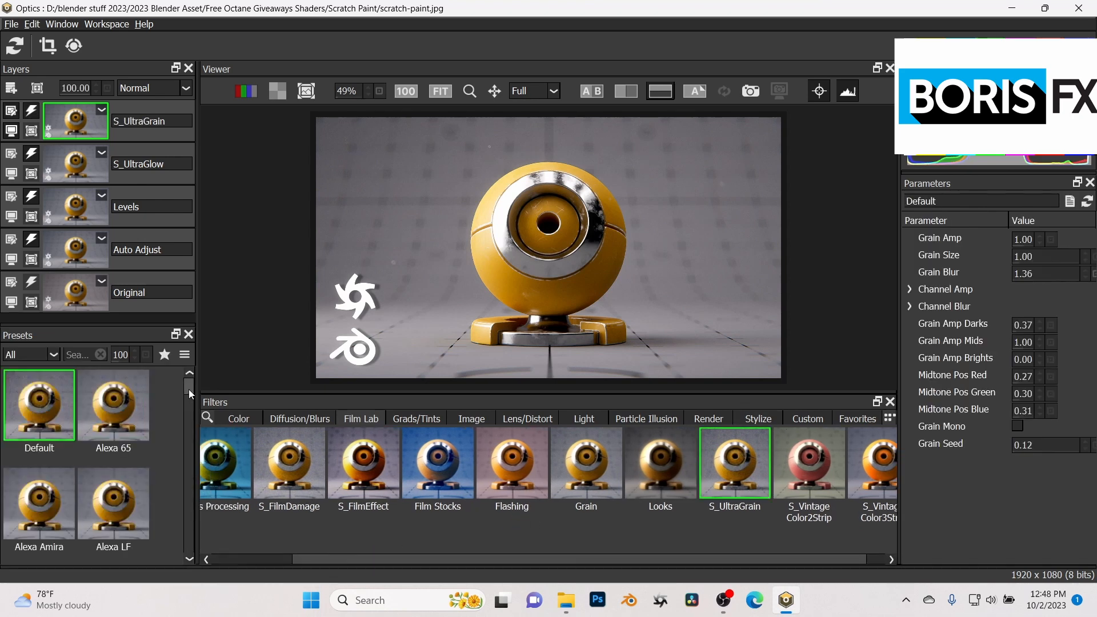
- Browse the camera grain presets and apply the Alexa Mini preset to the S_UltraGrain layer
{"action": "left_click_drag", "start_coordinate": [187, 387], "coordinate": [186, 384]}
{"action": "scroll", "coordinate": [193, 477], "scroll_direction": "down", "scroll_amount": 3}
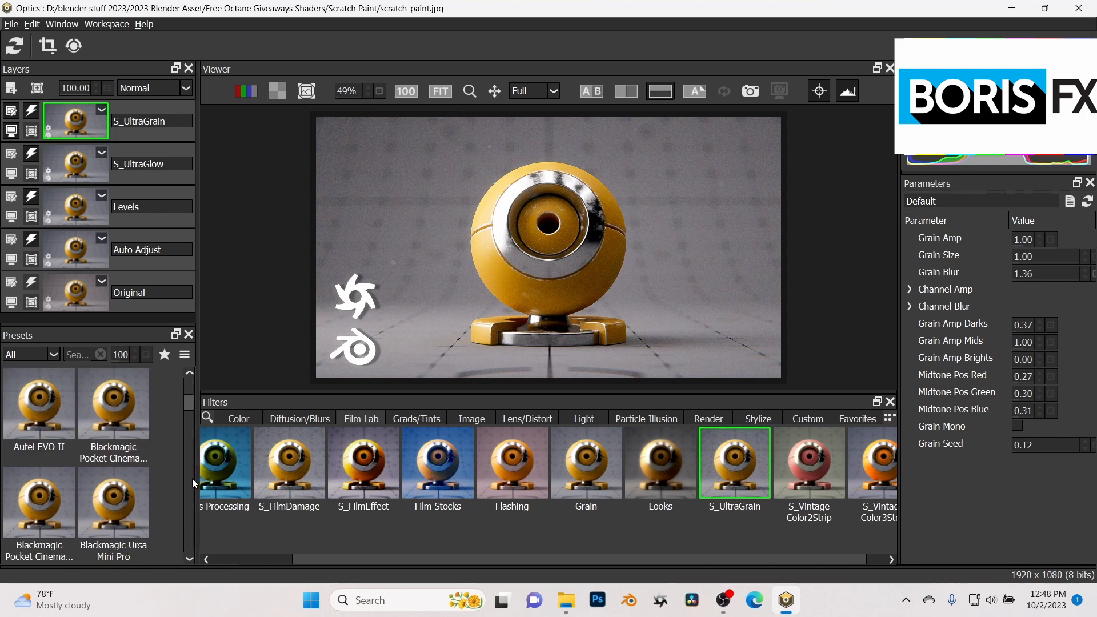
{"action": "left_click_drag", "start_coordinate": [188, 406], "coordinate": [190, 392]}
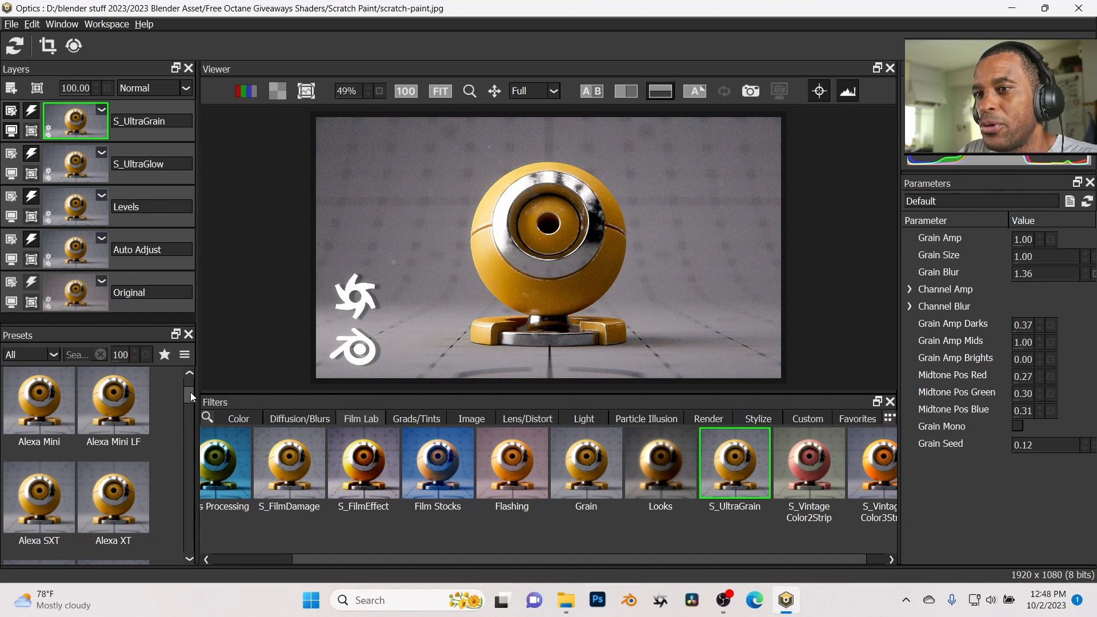
{"action": "mouse_move", "coordinate": [191, 392]}
{"action": "left_mouse_down"}
{"action": "mouse_move", "coordinate": [189, 451]}
{"action": "mouse_move", "coordinate": [187, 392]}
{"action": "left_mouse_up"}
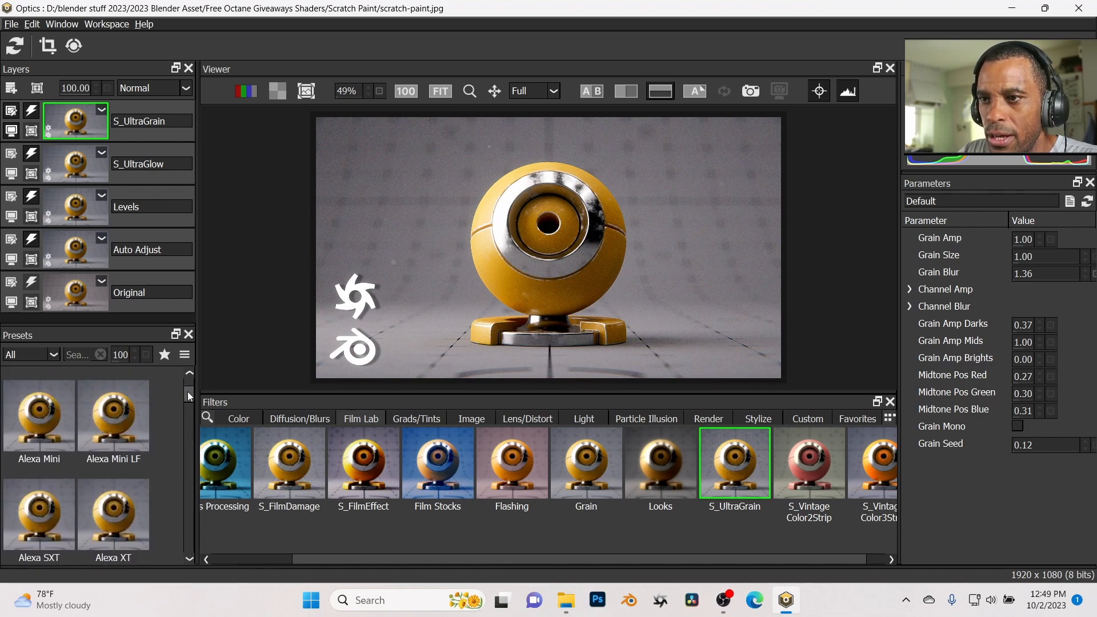
{"action": "left_click", "coordinate": [71, 415]}
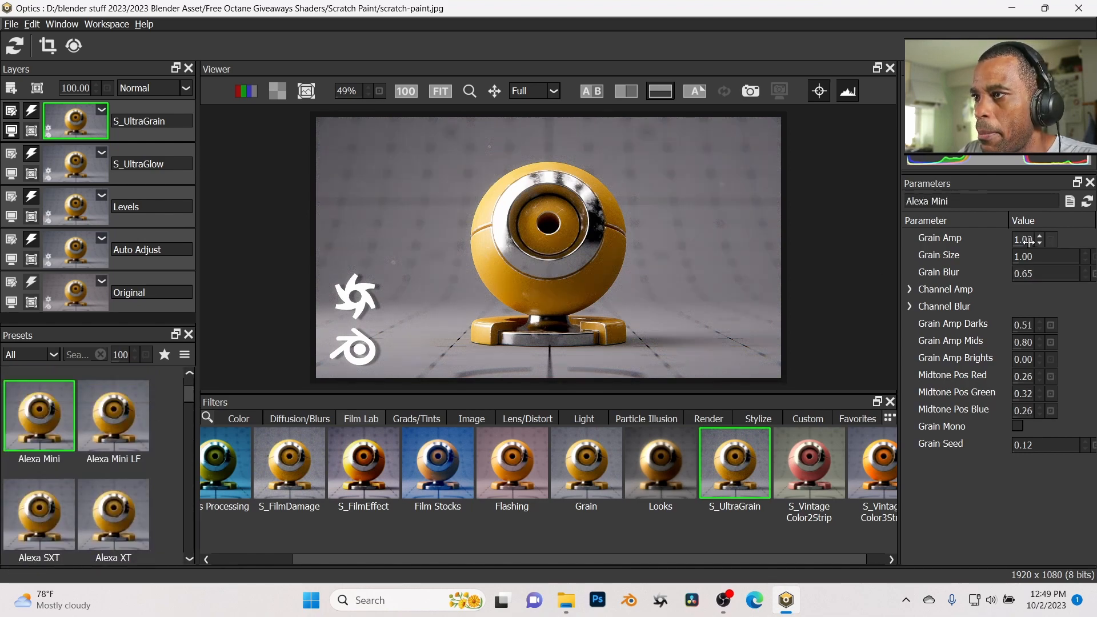
- Increase the grain amplitude of the Alexa Mini grain to 1.90
{"action": "left_click_drag", "start_coordinate": [1037, 243], "coordinate": [1043, 243]}
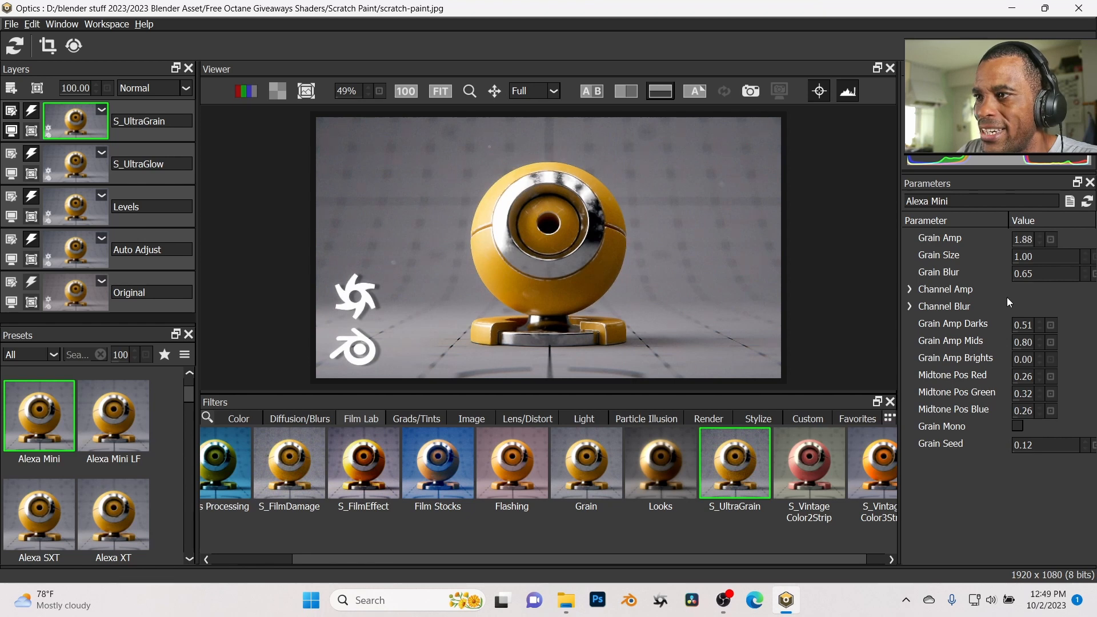
{"action": "left_click", "coordinate": [1027, 239]}
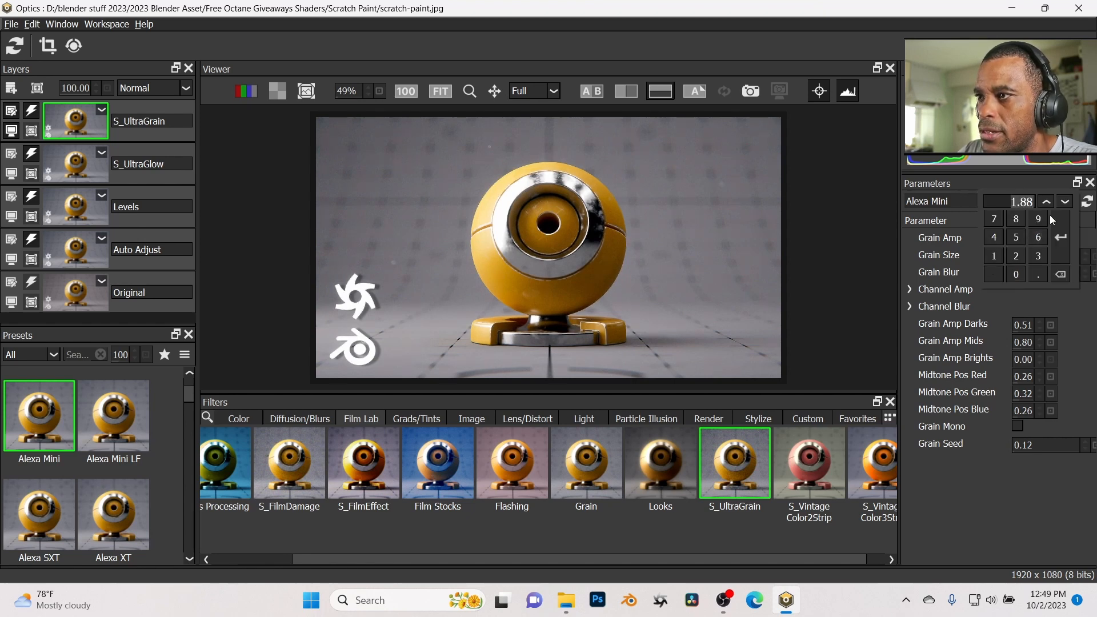
{"action": "left_click", "coordinate": [993, 256]}
{"action": "left_click", "coordinate": [1037, 273]}
{"action": "left_click", "coordinate": [1039, 220]}
{"action": "left_click", "coordinate": [1061, 245]}
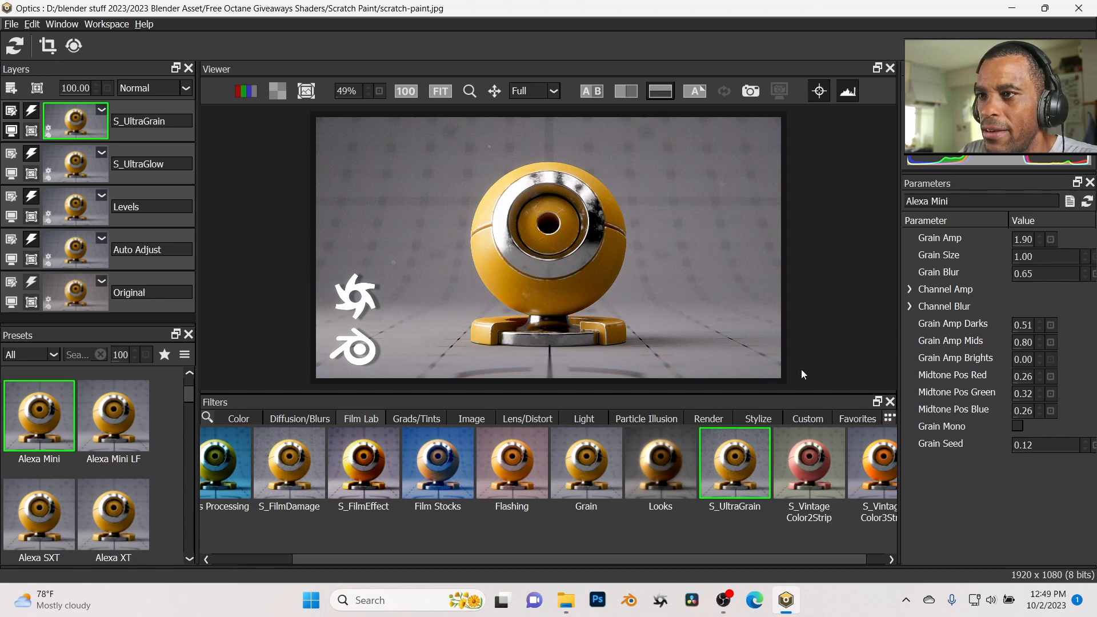